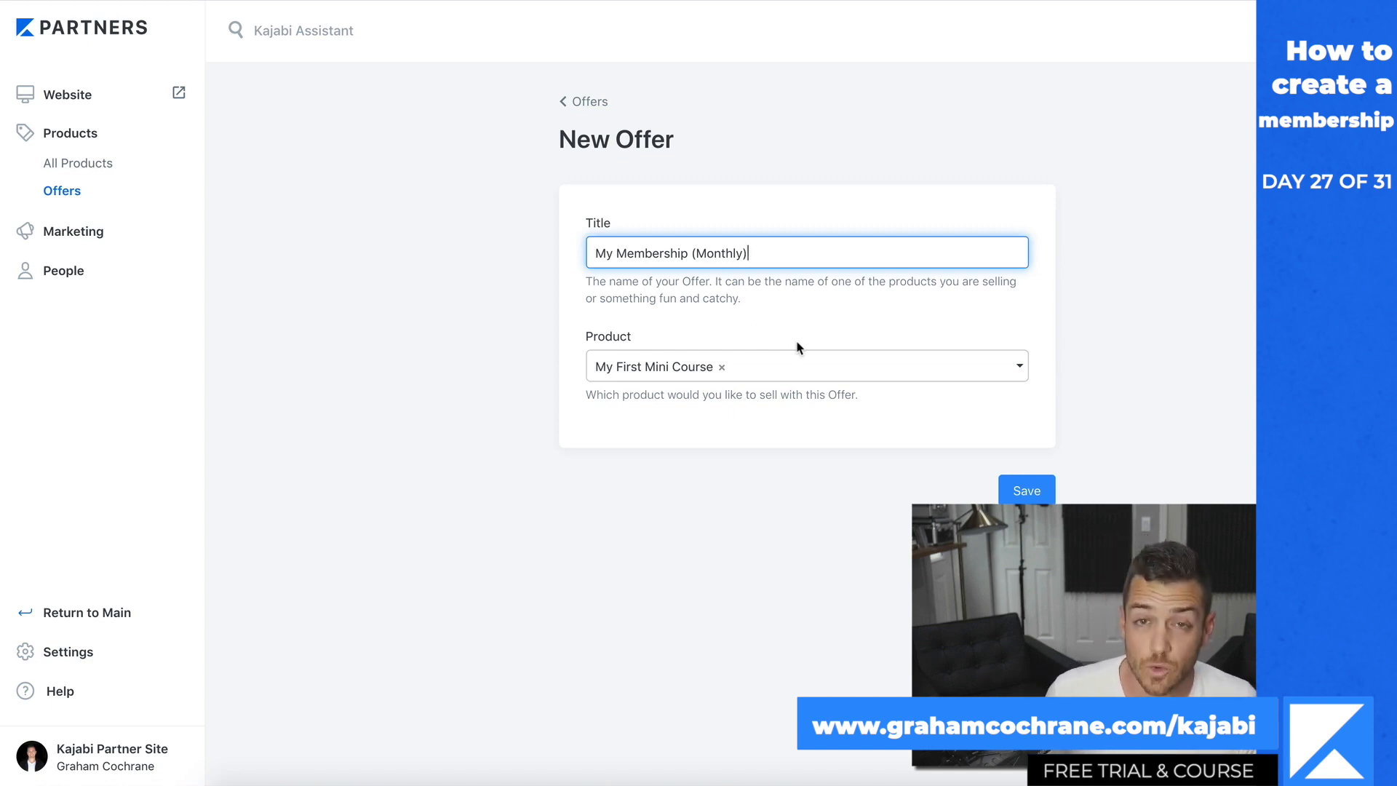
Set the new offer's product to My Membership and save the offer
{"action": "left_click", "coordinate": [724, 367]}
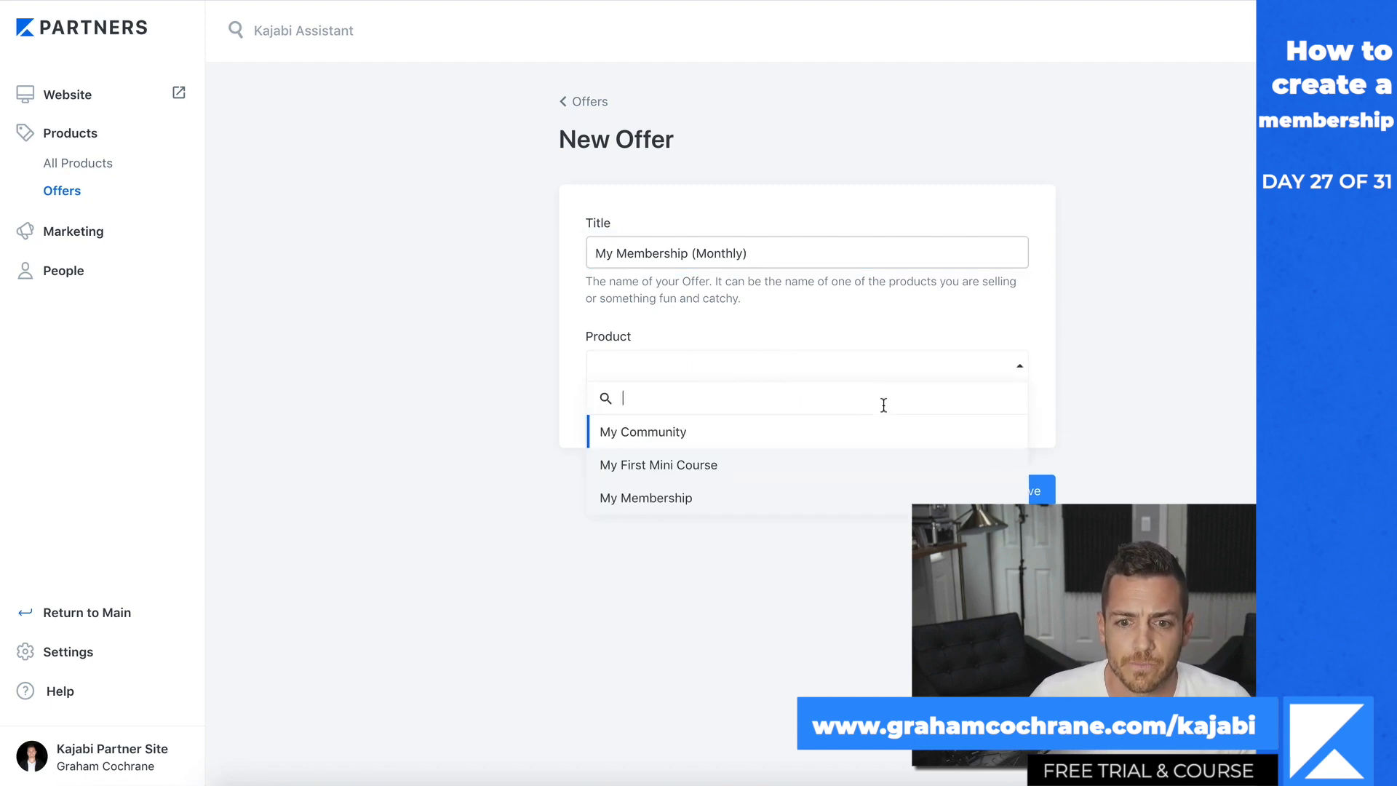
{"action": "left_click", "coordinate": [725, 499]}
{"action": "left_click", "coordinate": [1029, 492]}
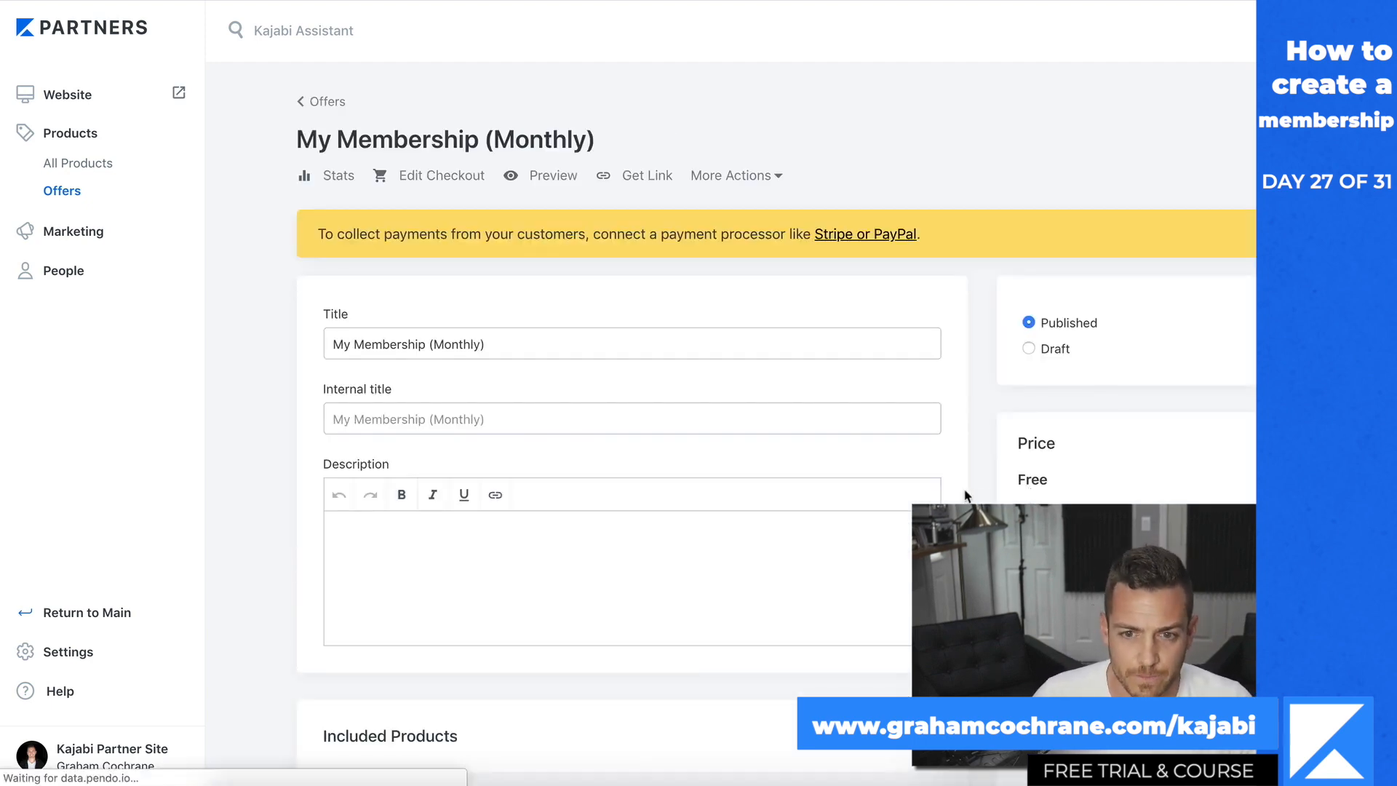
Add My Community to the offer's included products
{"action": "scroll", "coordinate": [366, 412], "scroll_direction": "down", "scroll_amount": 5}
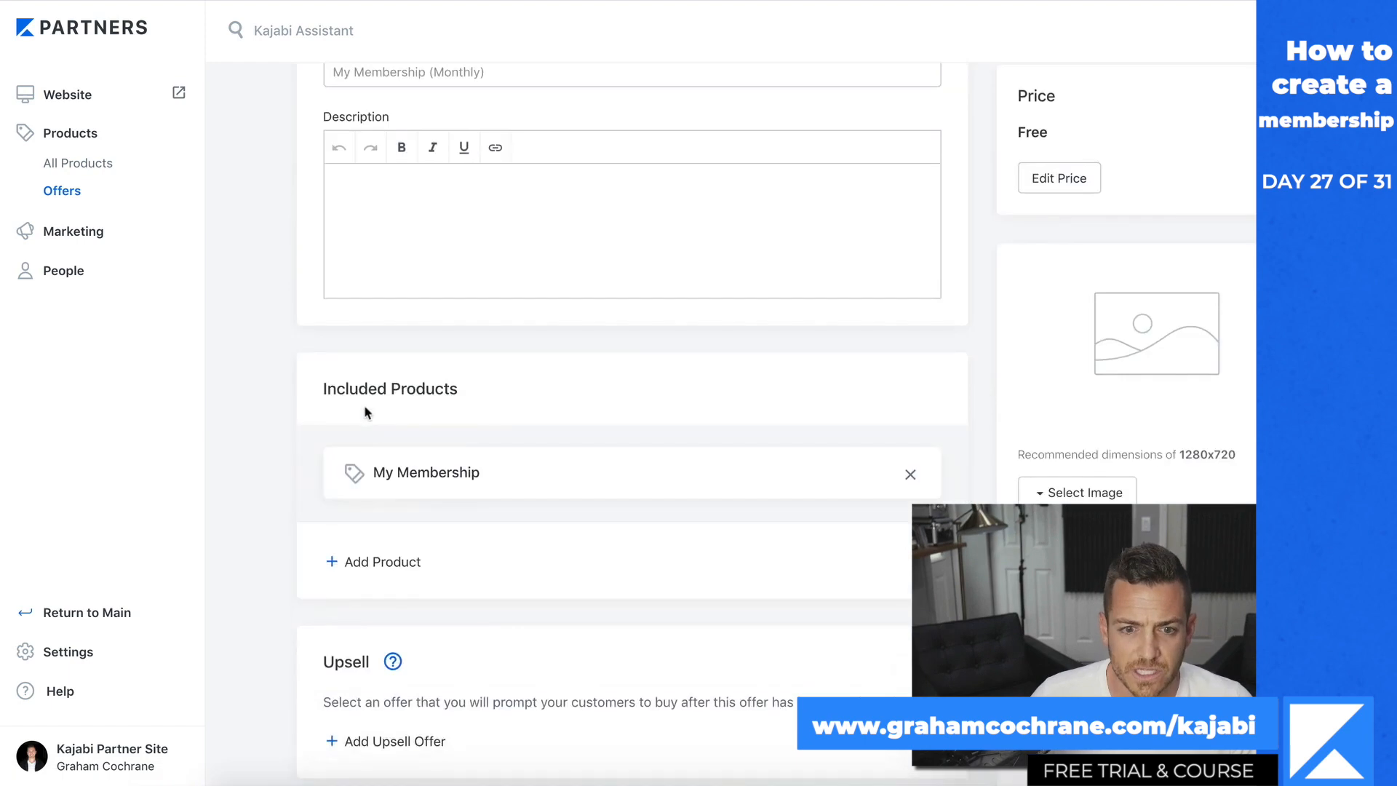
{"action": "left_click", "coordinate": [399, 566]}
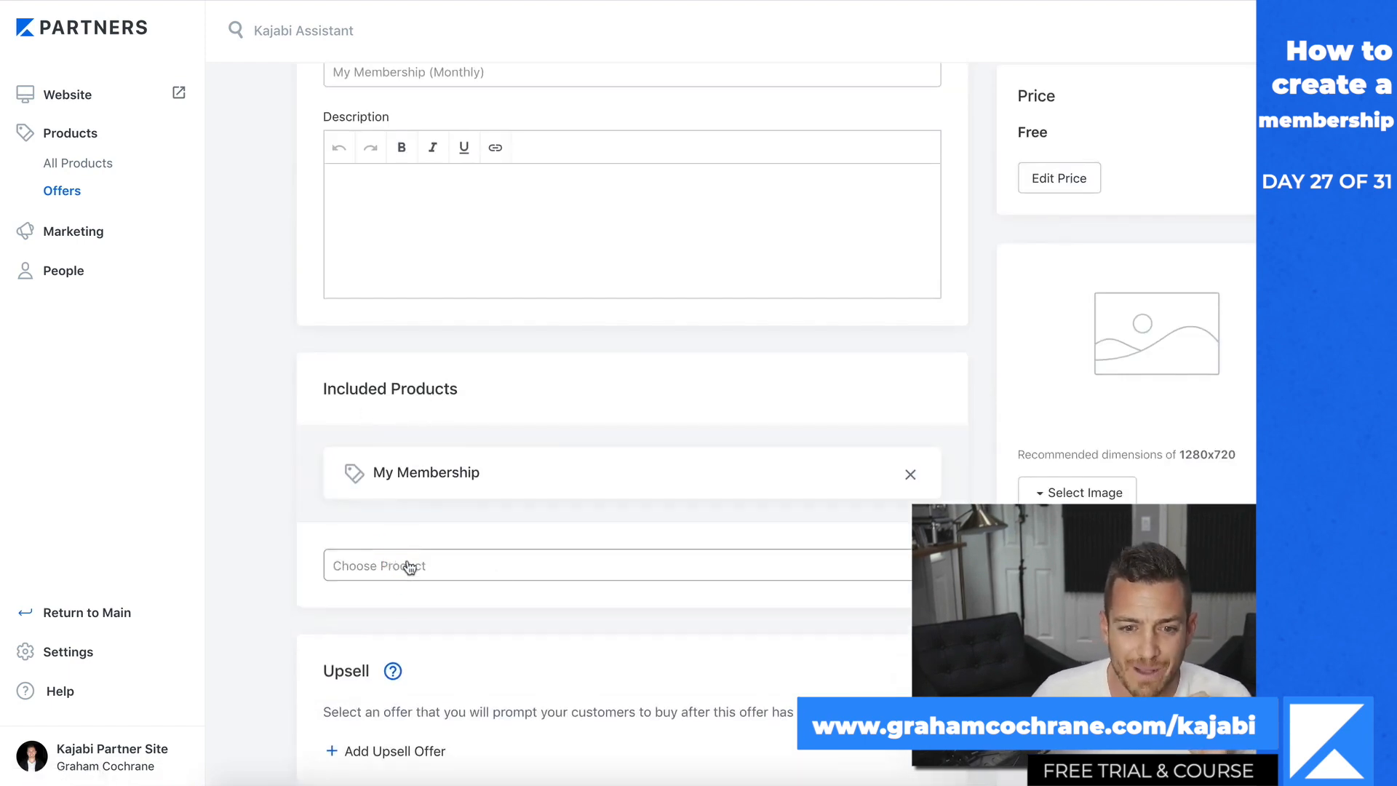
{"action": "left_click", "coordinate": [505, 575]}
{"action": "left_click", "coordinate": [475, 656]}
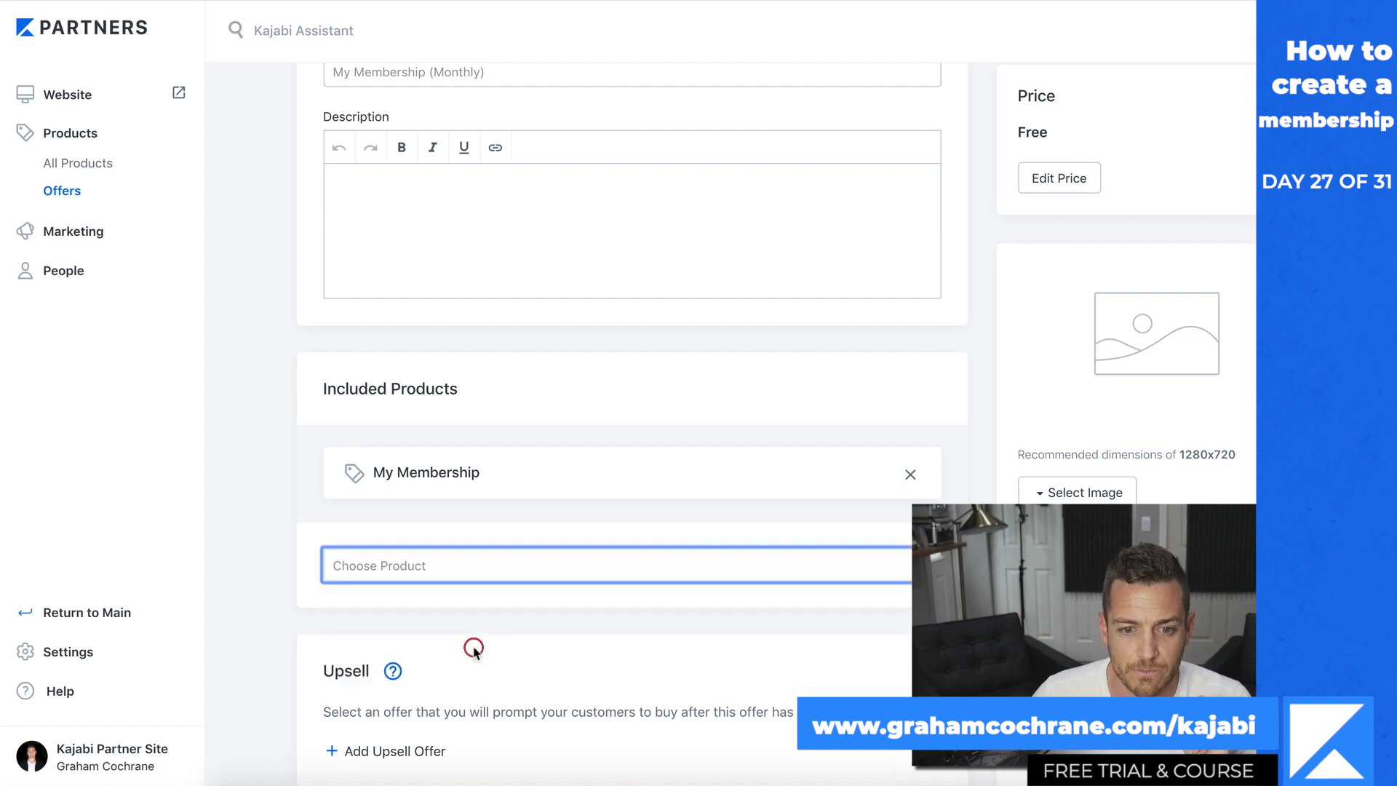
{"action": "left_click", "coordinate": [910, 473]}
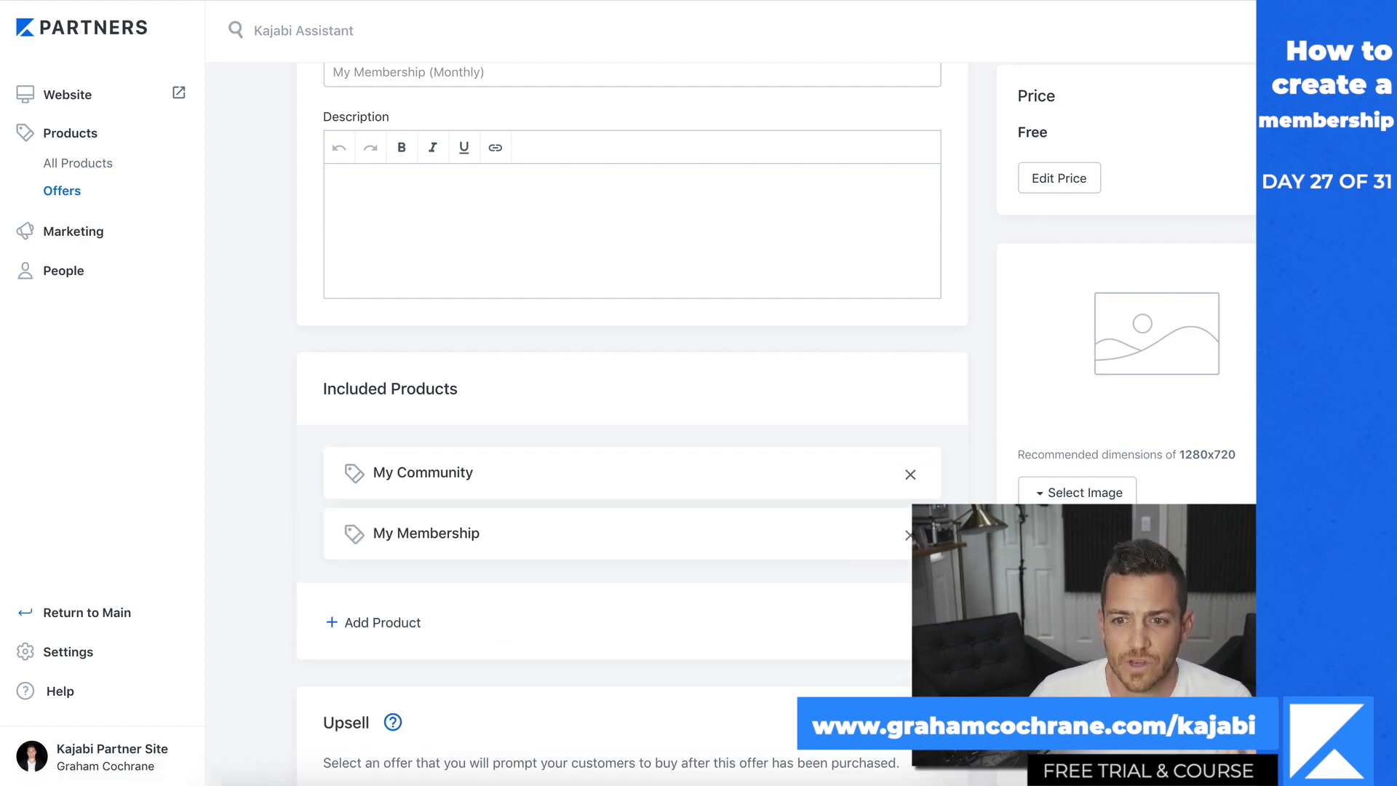
View the offer's pricing options and close them without changing the price
{"action": "scroll", "coordinate": [631, 436], "scroll_direction": "up", "scroll_amount": 3}
{"action": "left_click", "coordinate": [1053, 368]}
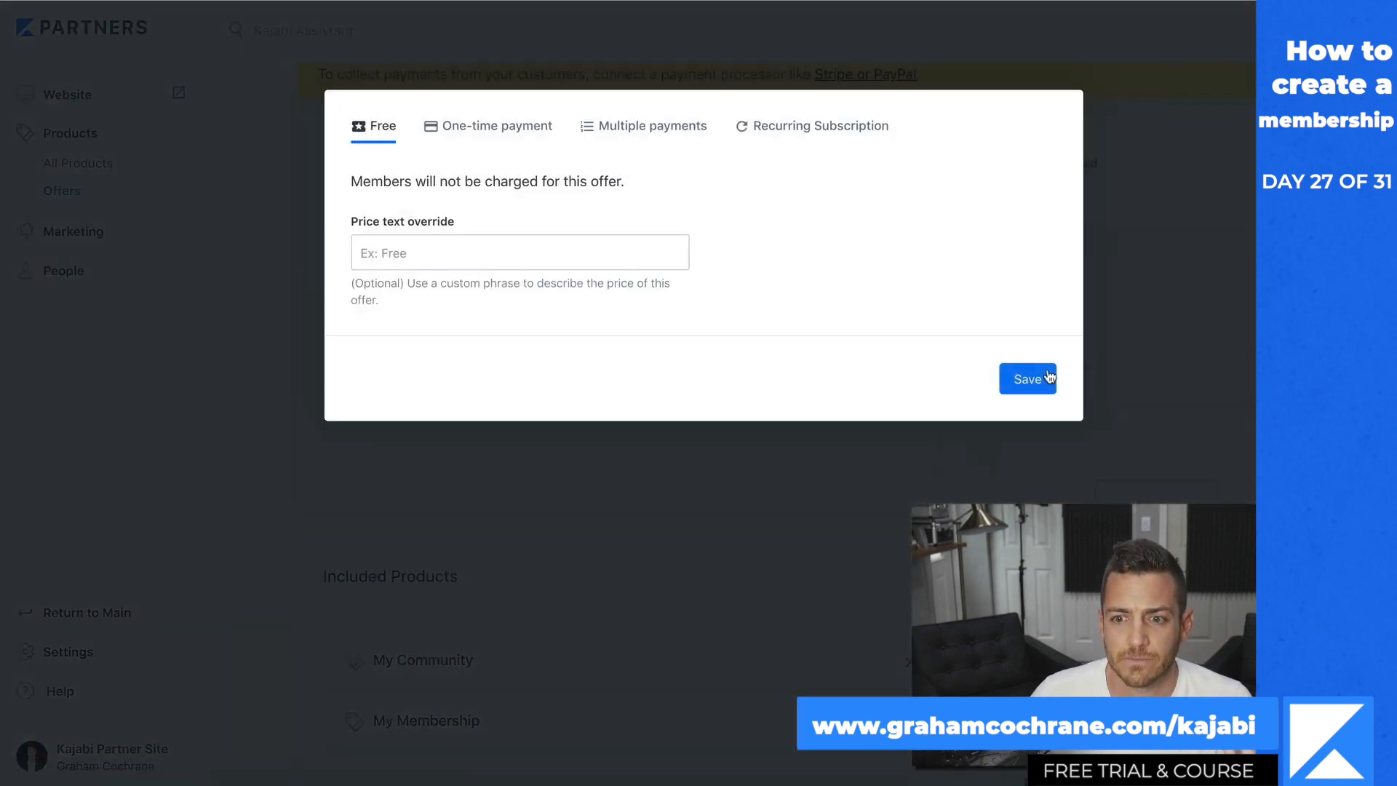
{"action": "left_click", "coordinate": [488, 126]}
{"action": "left_click", "coordinate": [370, 118]}
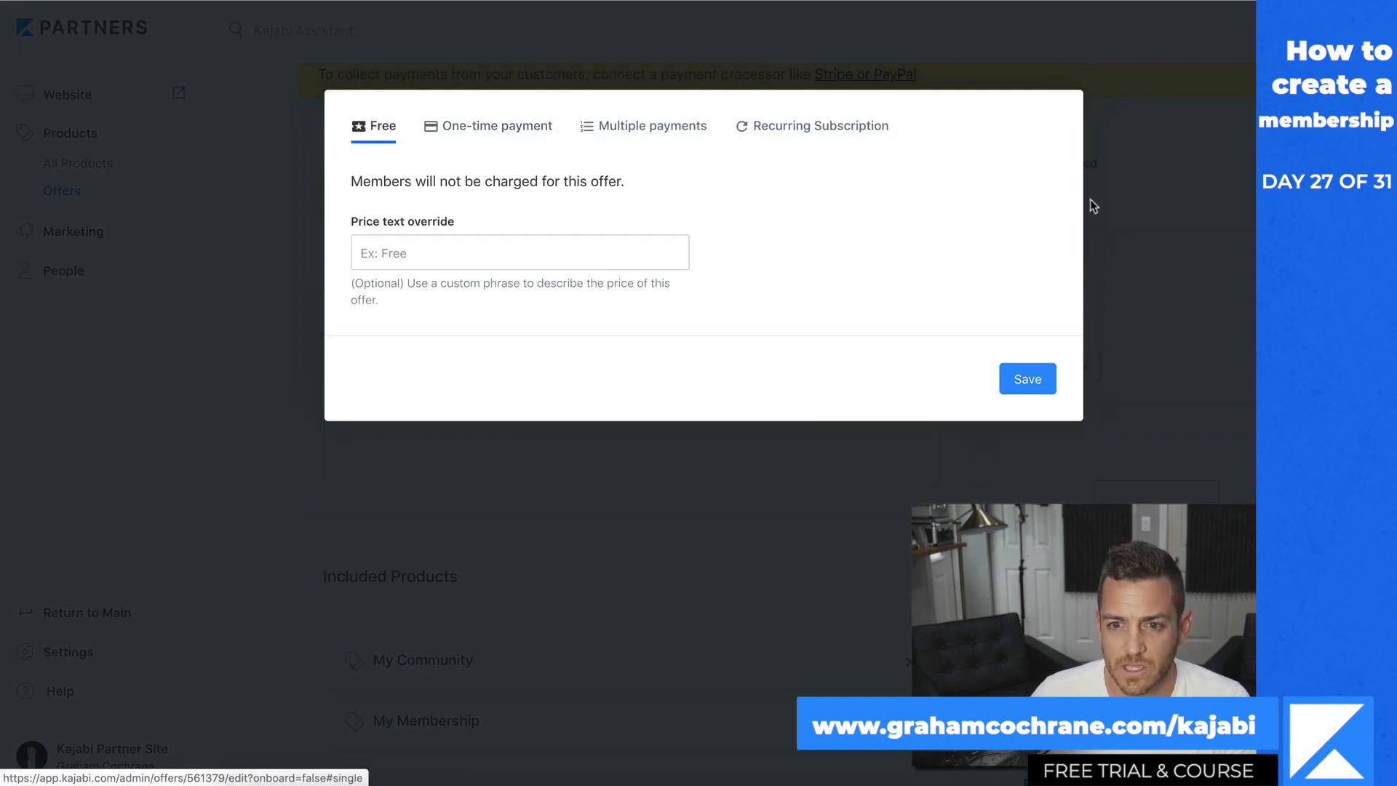
{"action": "left_click", "coordinate": [1116, 273]}
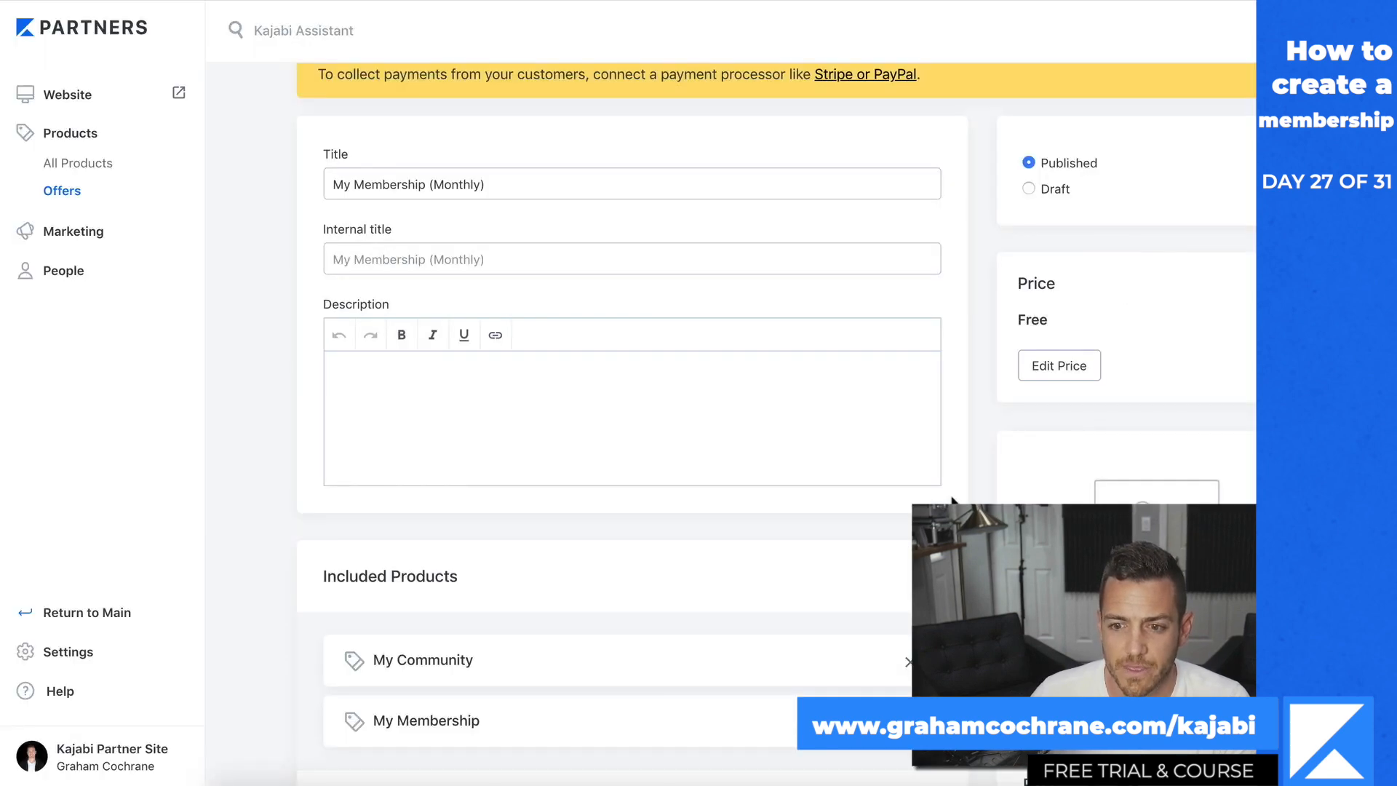
Examine the offer's details, from its title and price to the included products and upsell section
{"action": "scroll", "coordinate": [952, 501], "scroll_direction": "down", "scroll_amount": 3}
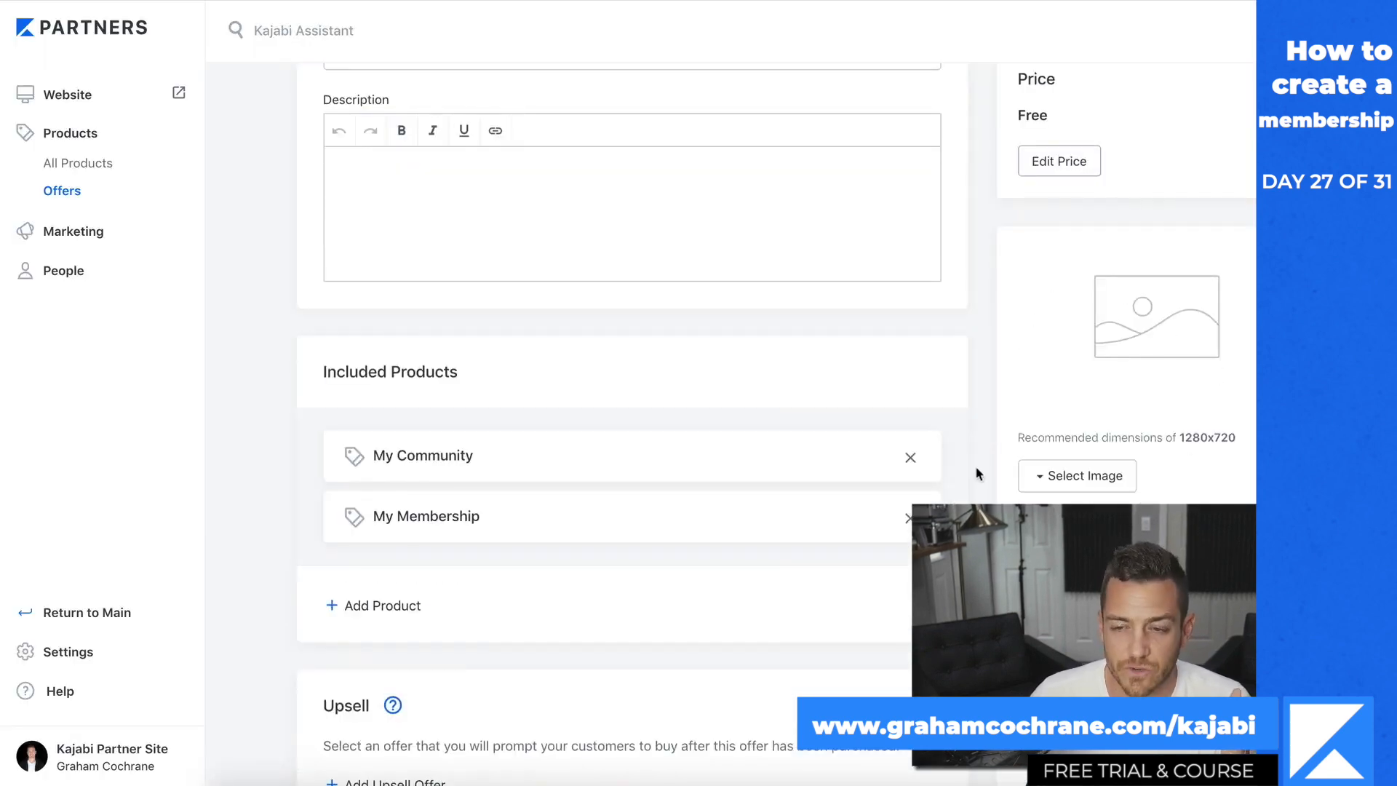
{"action": "scroll", "coordinate": [989, 412], "scroll_direction": "down", "scroll_amount": 3}
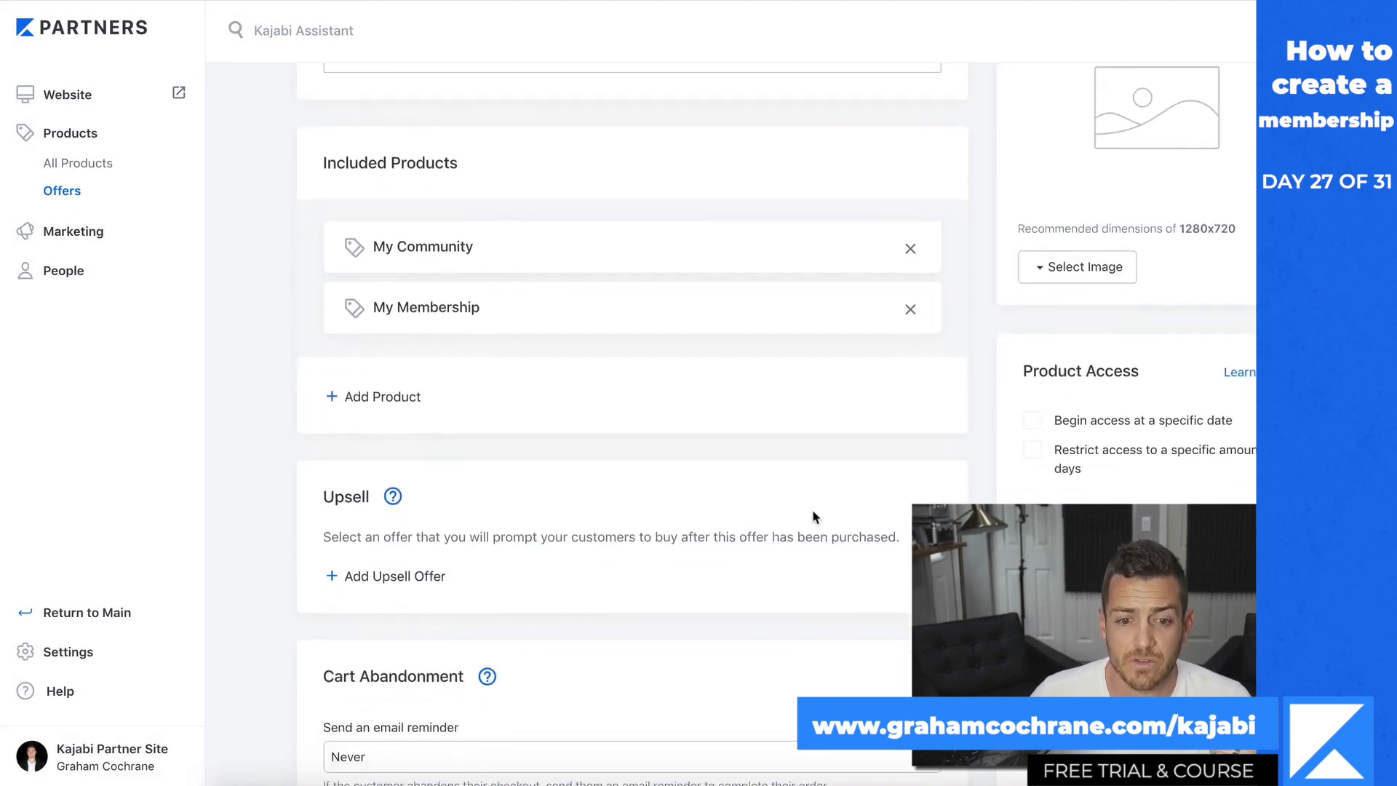
{"action": "scroll", "coordinate": [632, 425], "scroll_direction": "up", "scroll_amount": 7}
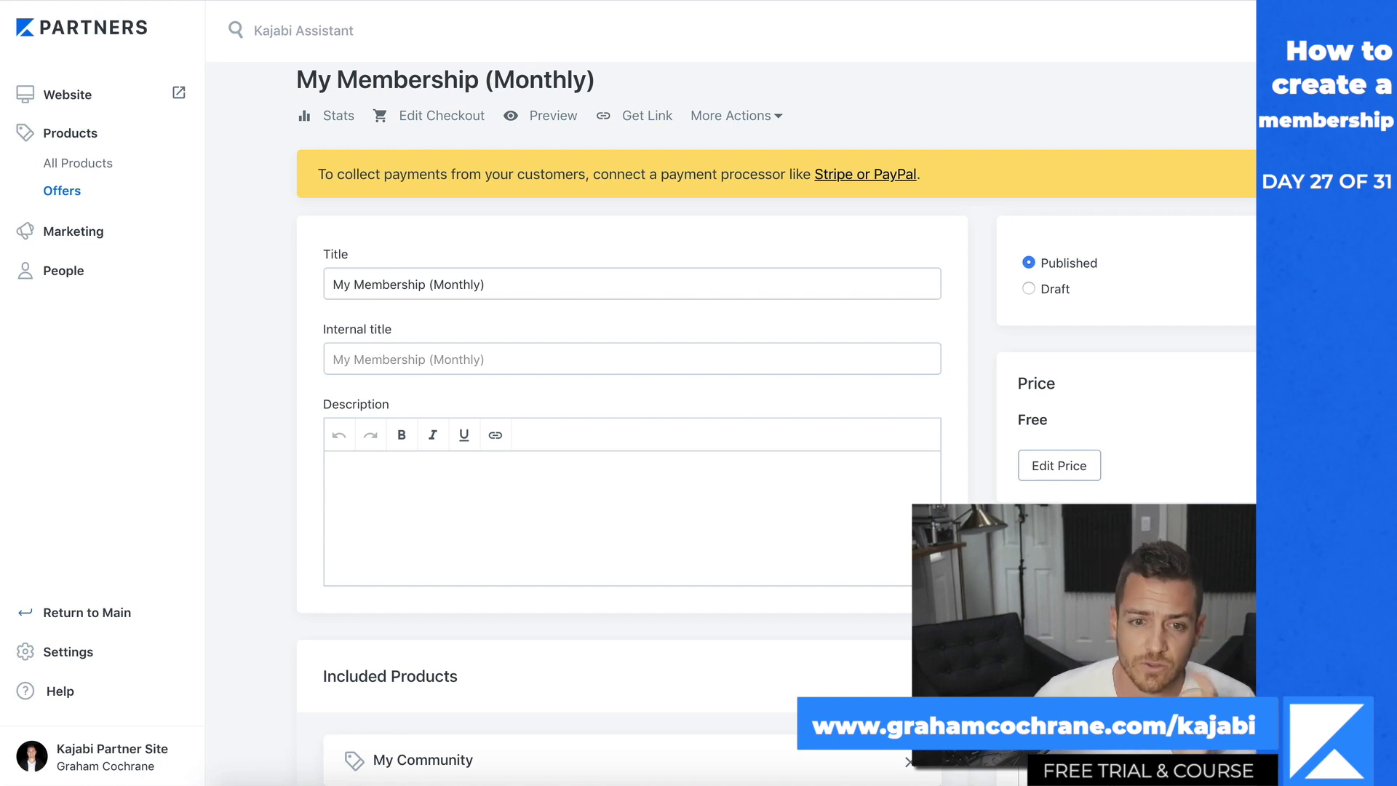
{"action": "scroll", "coordinate": [796, 474], "scroll_direction": "down", "scroll_amount": 4}
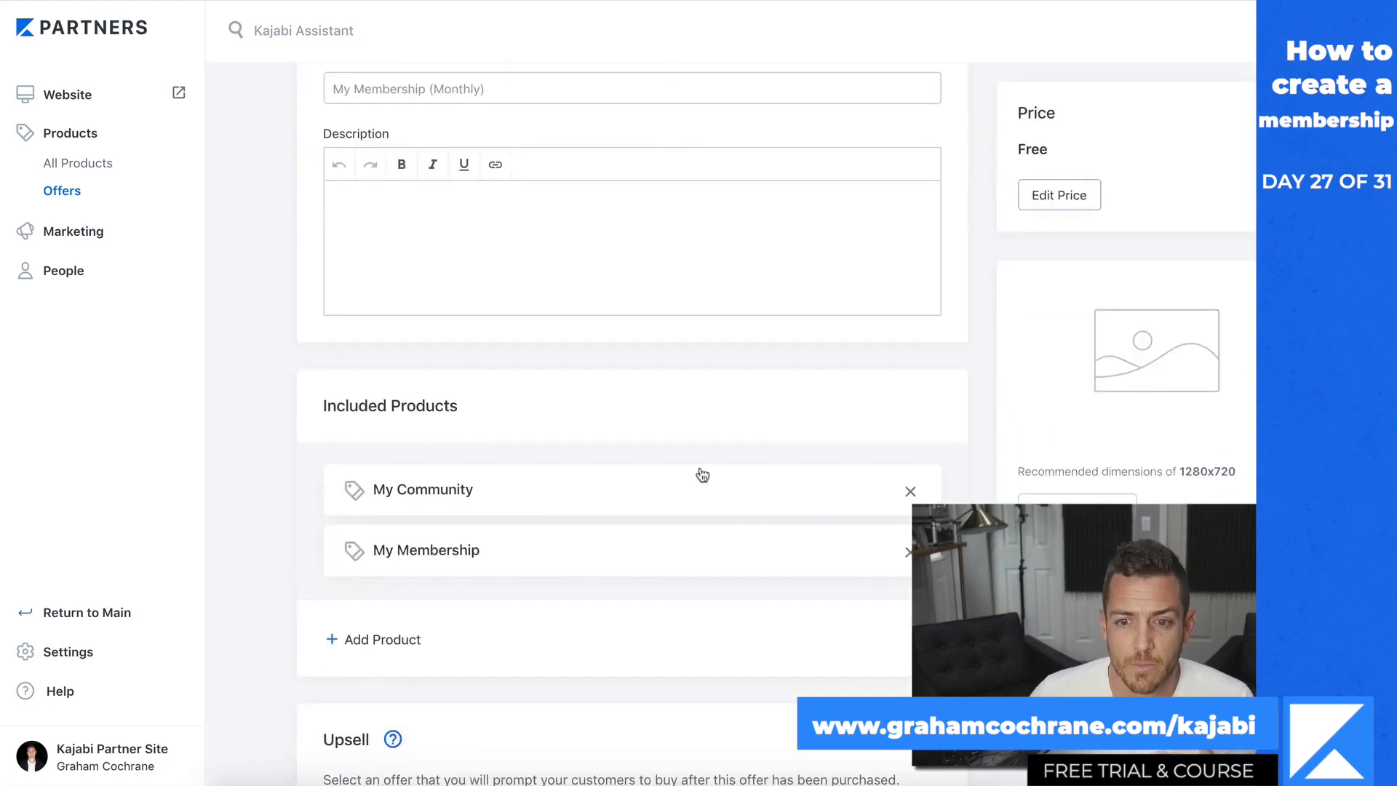
{"action": "scroll", "coordinate": [796, 474], "scroll_direction": "up", "scroll_amount": 5}
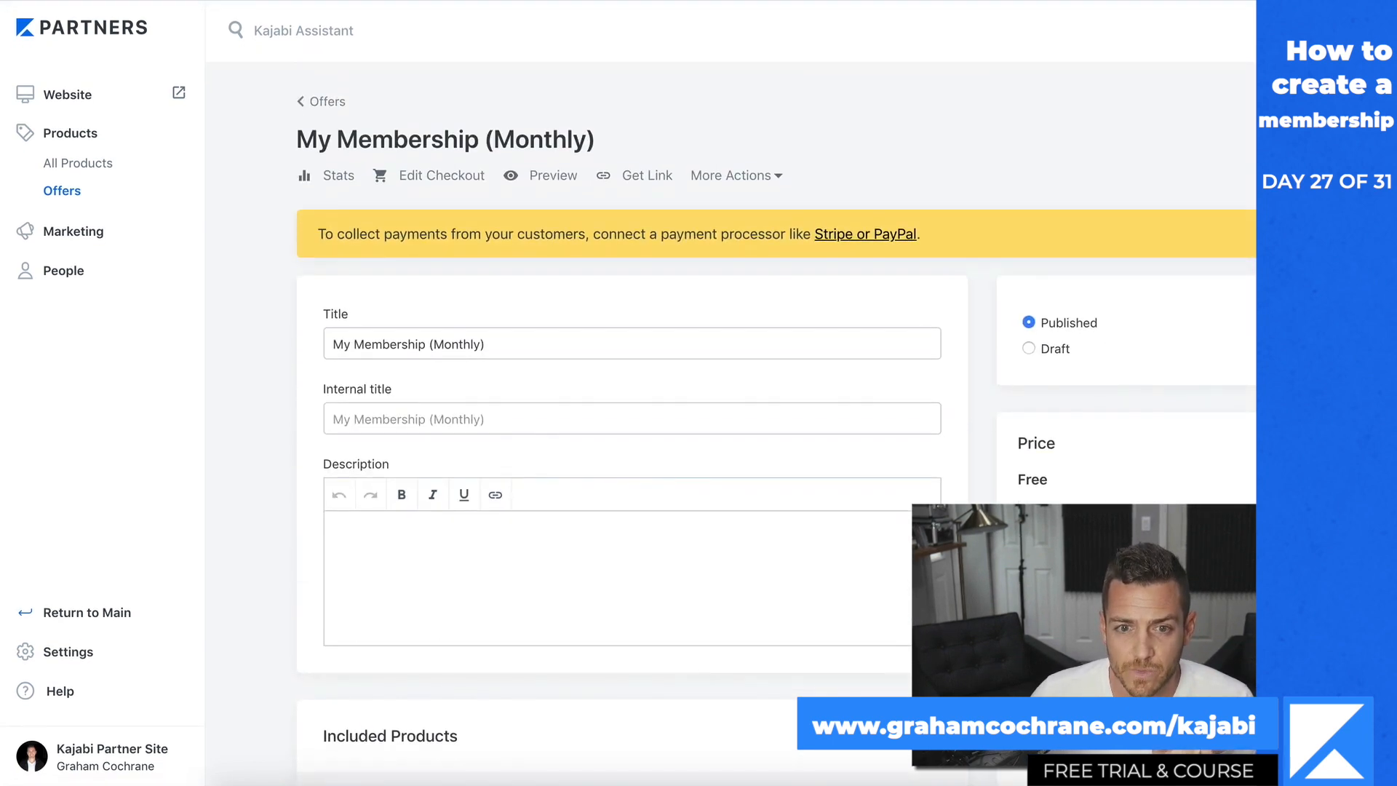
{"action": "scroll", "coordinate": [632, 436], "scroll_direction": "down", "scroll_amount": 5}
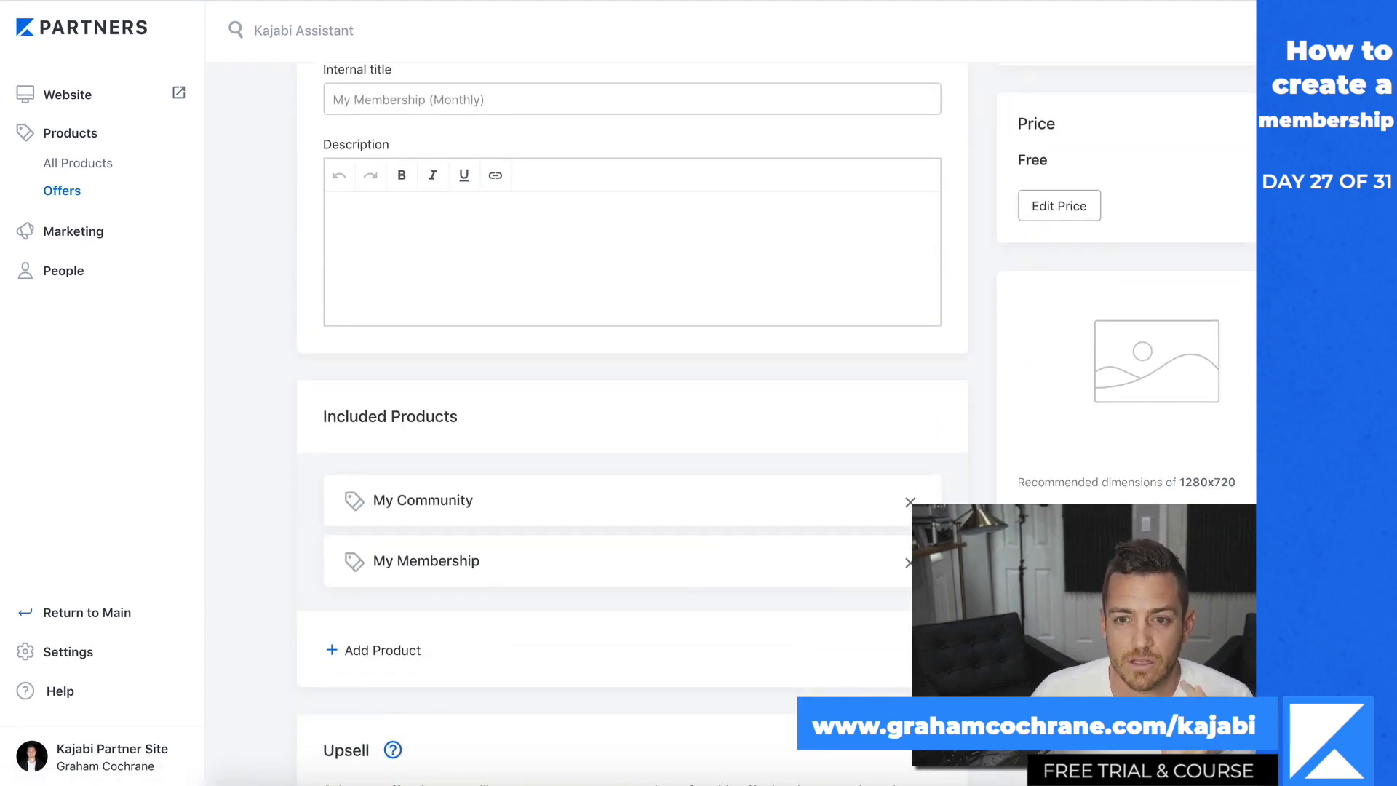
{"action": "scroll", "coordinate": [631, 437], "scroll_direction": "up", "scroll_amount": 5}
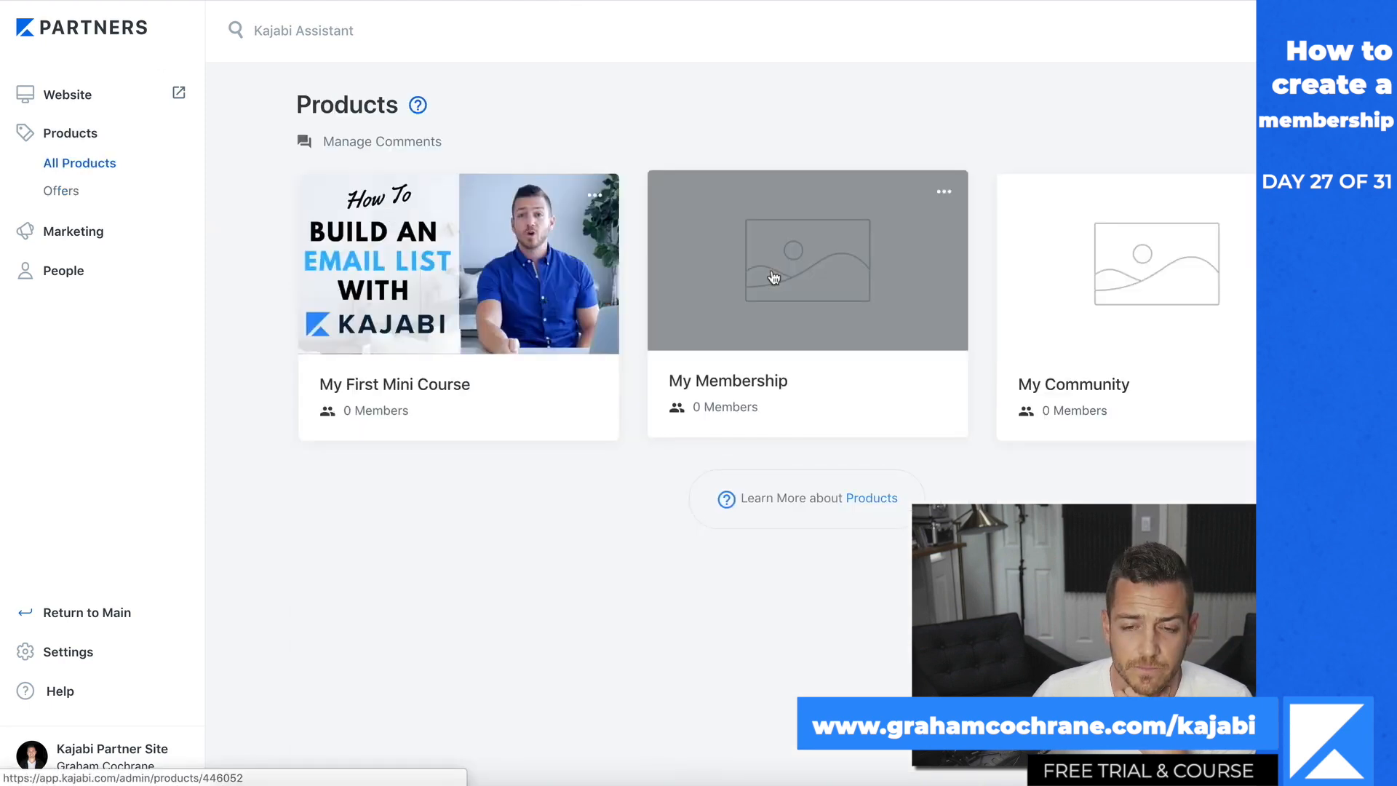
Open the My Membership product's theme for customizing and select the members-only Facebook page image block
{"action": "left_click", "coordinate": [770, 277]}
{"action": "left_click", "coordinate": [568, 179]}
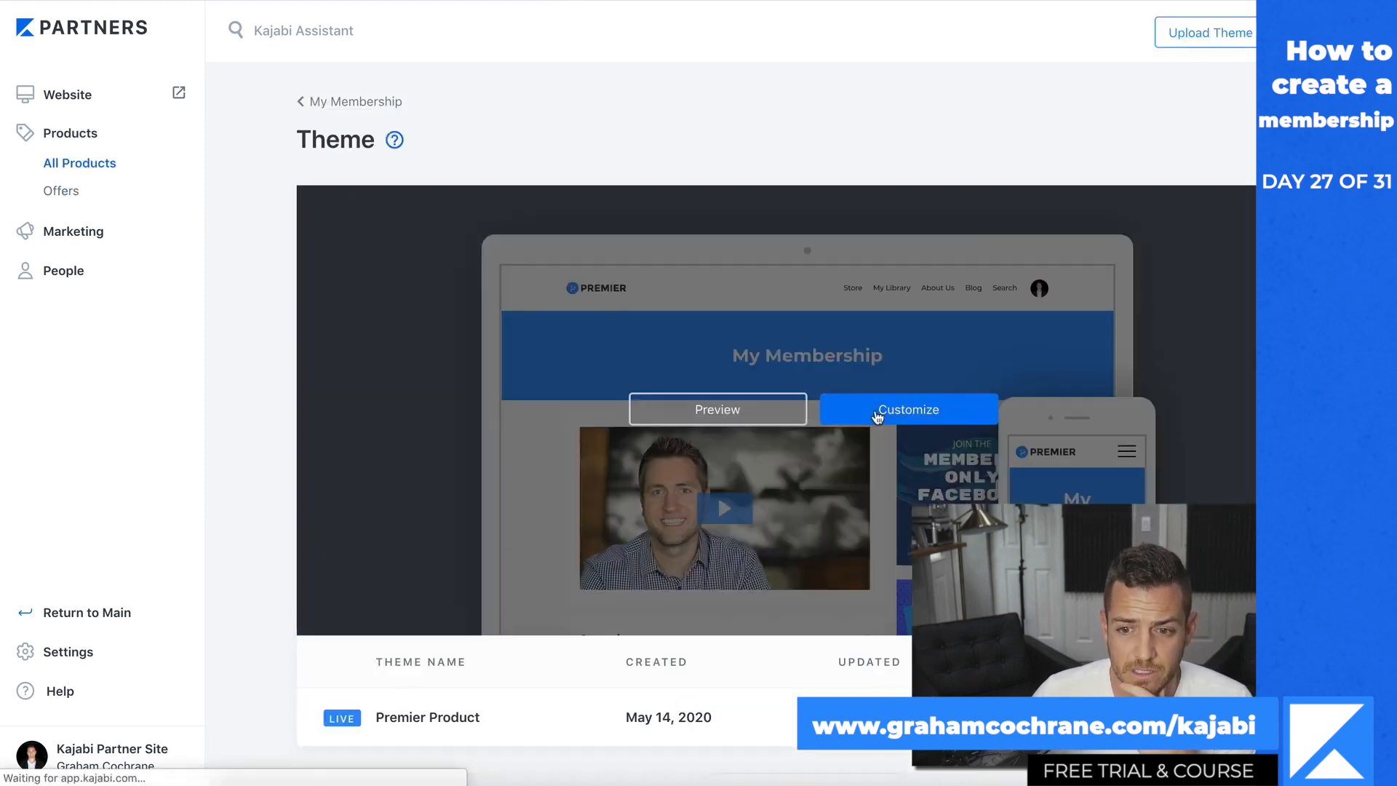
{"action": "left_click", "coordinate": [878, 412]}
{"action": "left_click", "coordinate": [1192, 449]}
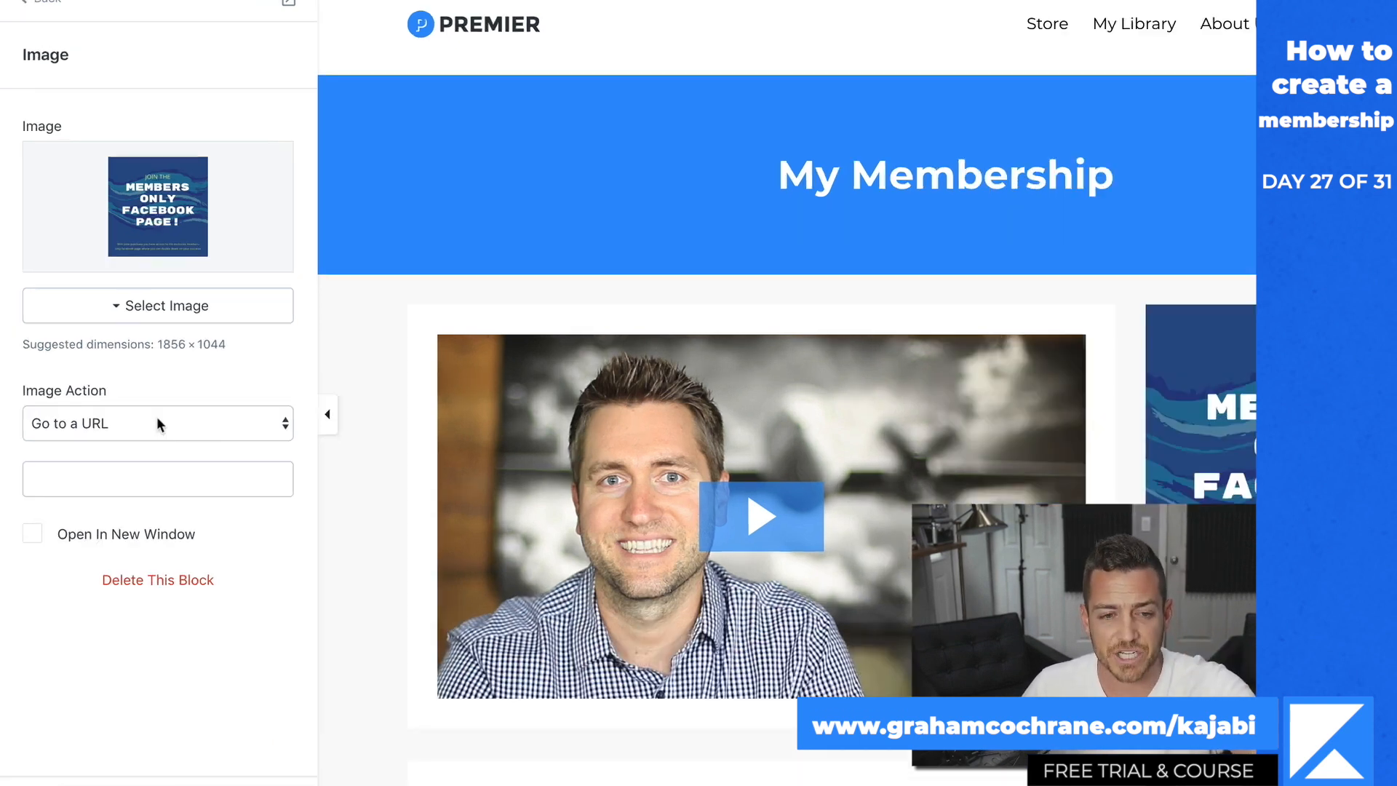
Make the members-only image go to the My Community feed URL, save, and test the image link in the membership preview
{"action": "left_click", "coordinate": [142, 400]}
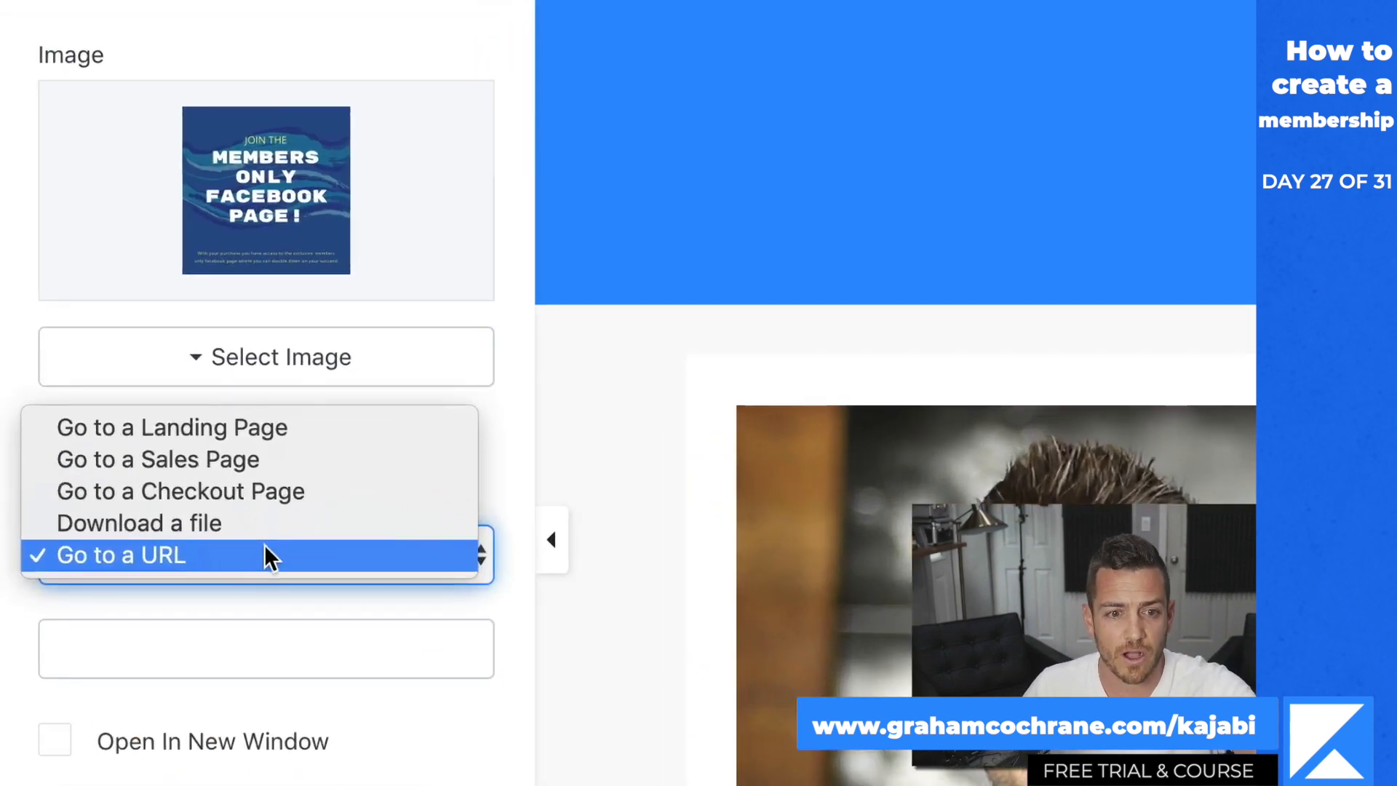
{"action": "left_click", "coordinate": [264, 554]}
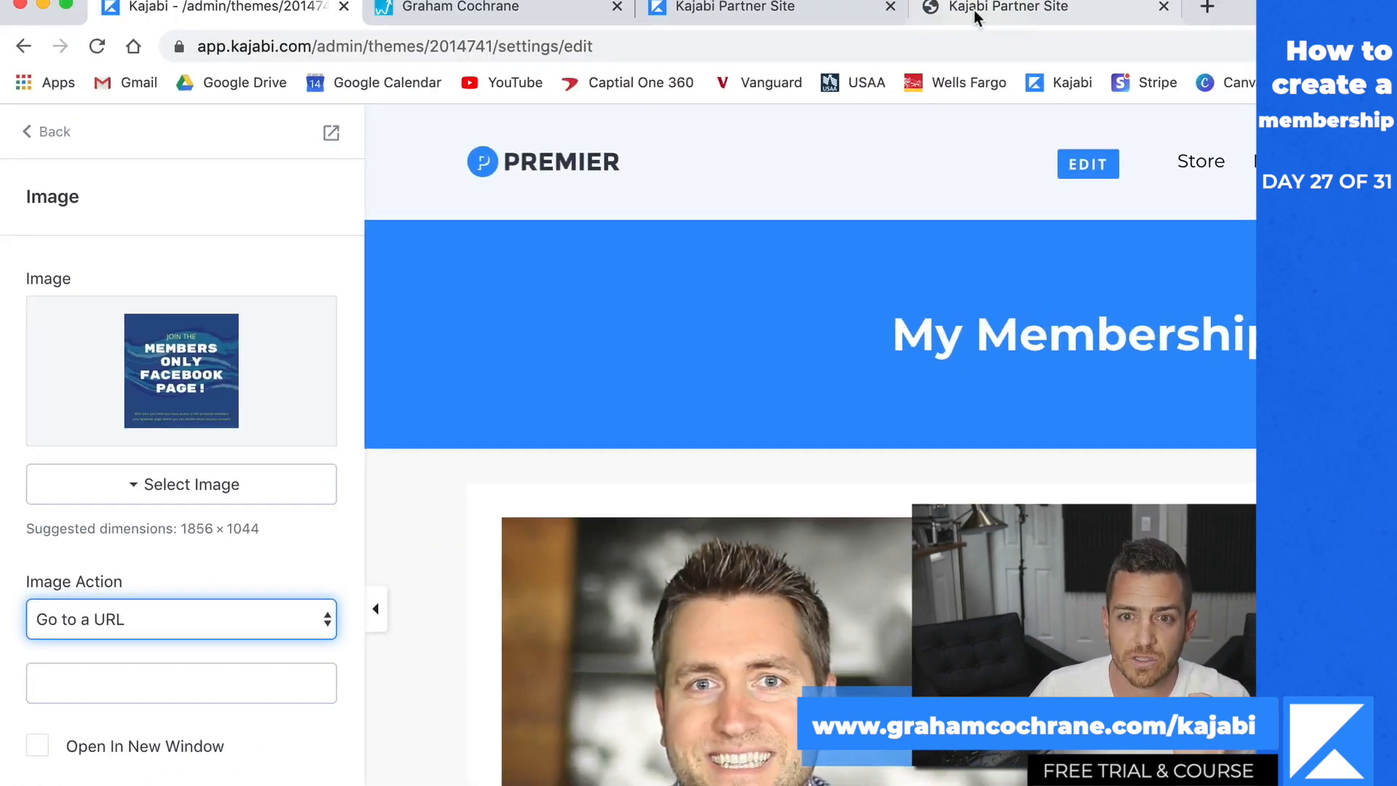
{"action": "left_click", "coordinate": [975, 10]}
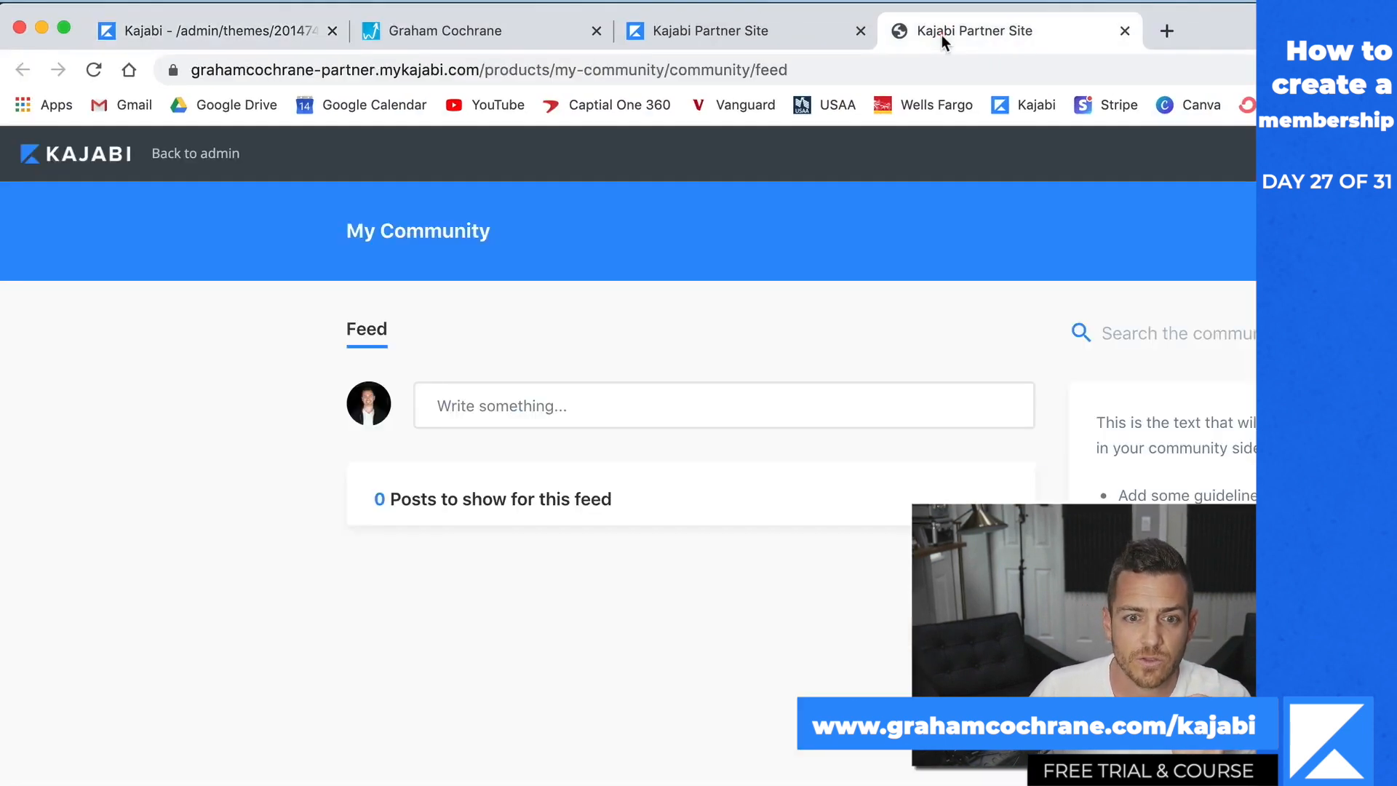
{"action": "left_click", "coordinate": [703, 61]}
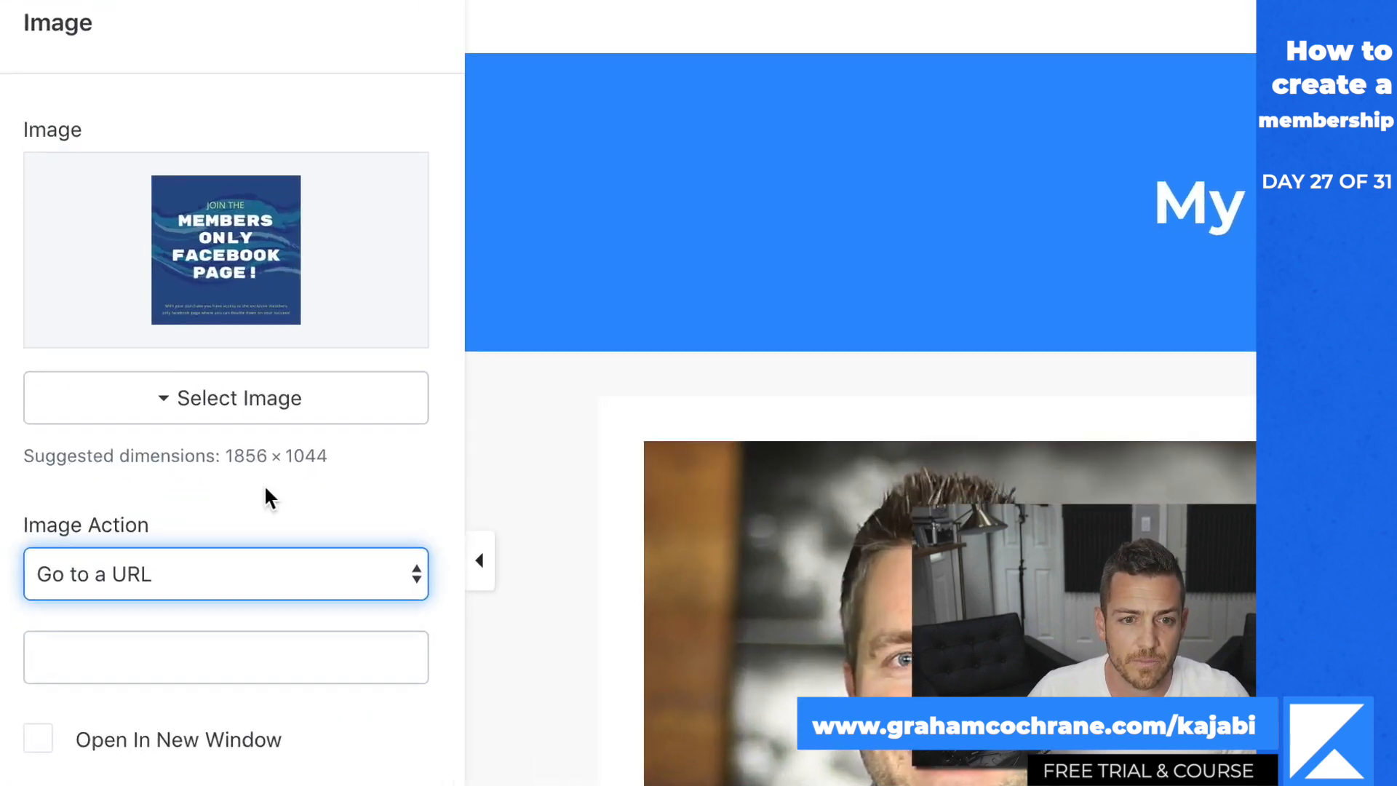
{"action": "left_click", "coordinate": [200, 654]}
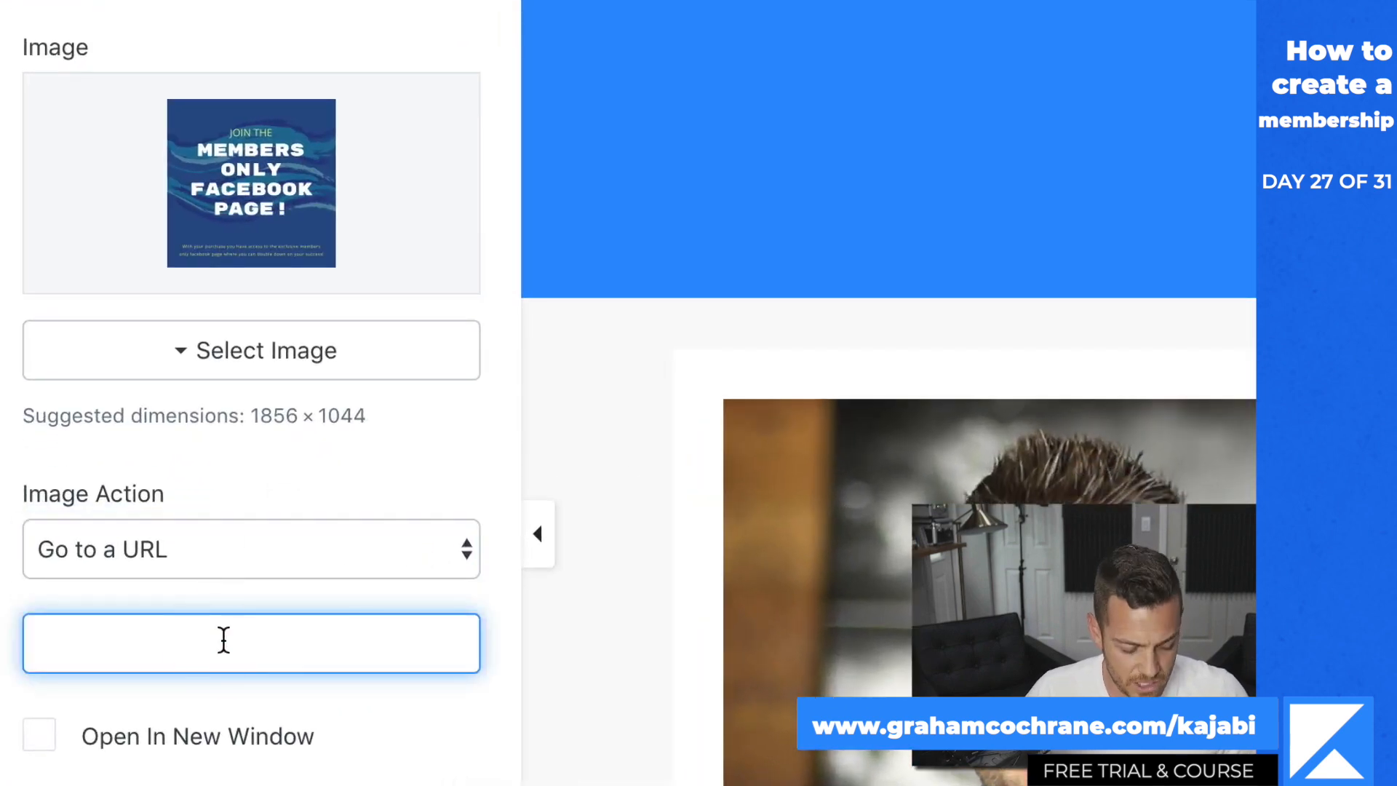
{"action": "key", "text": "ctrl+v"}
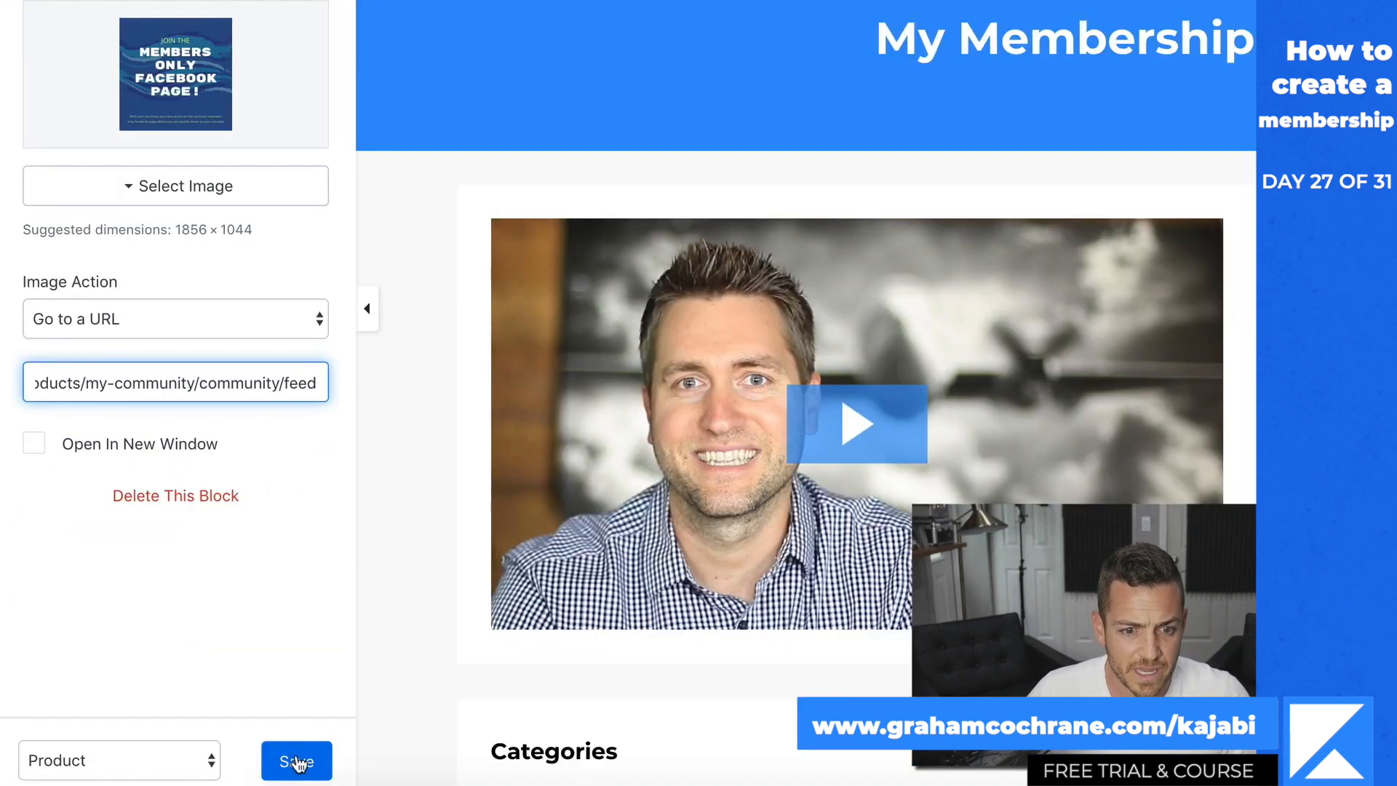
{"action": "left_click", "coordinate": [296, 757]}
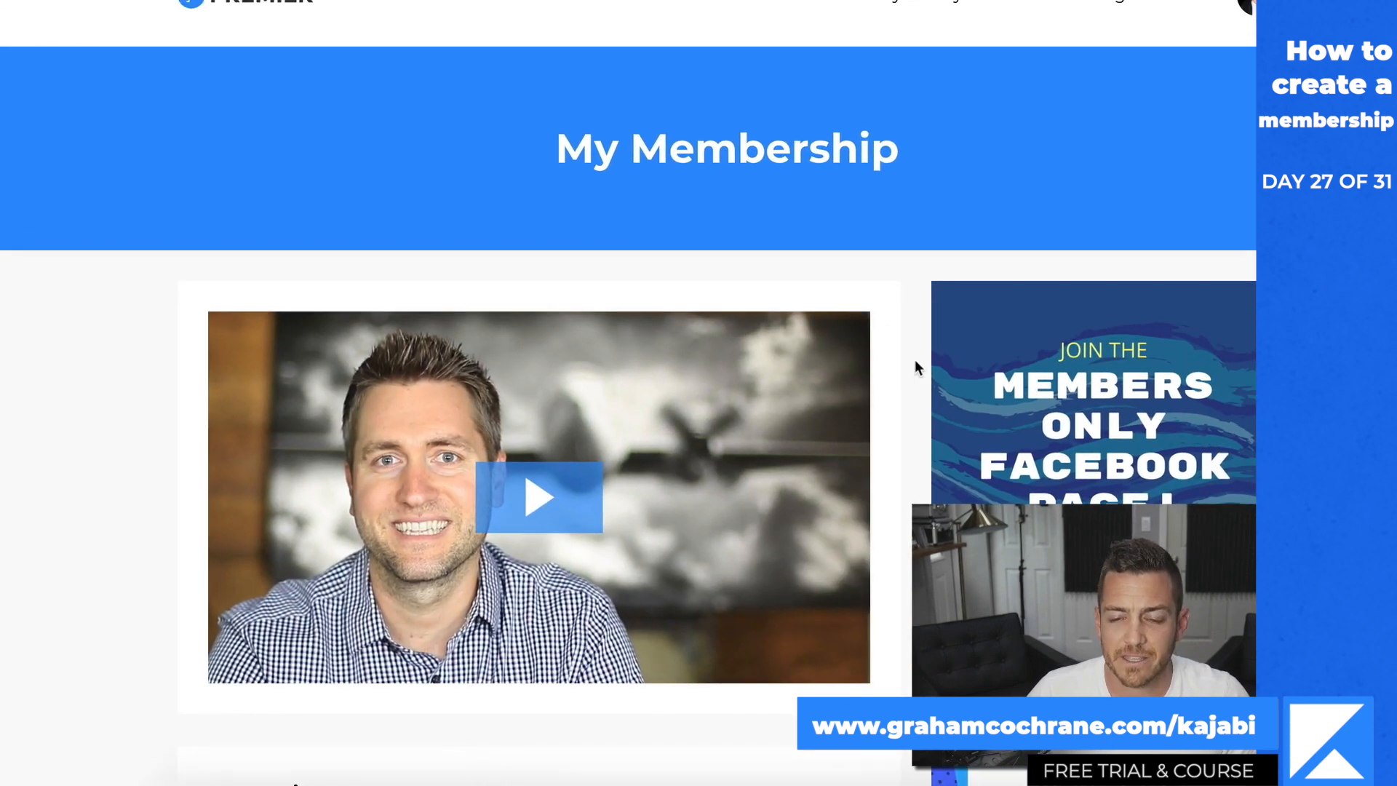
{"action": "scroll", "coordinate": [914, 360], "scroll_direction": "down", "scroll_amount": 3}
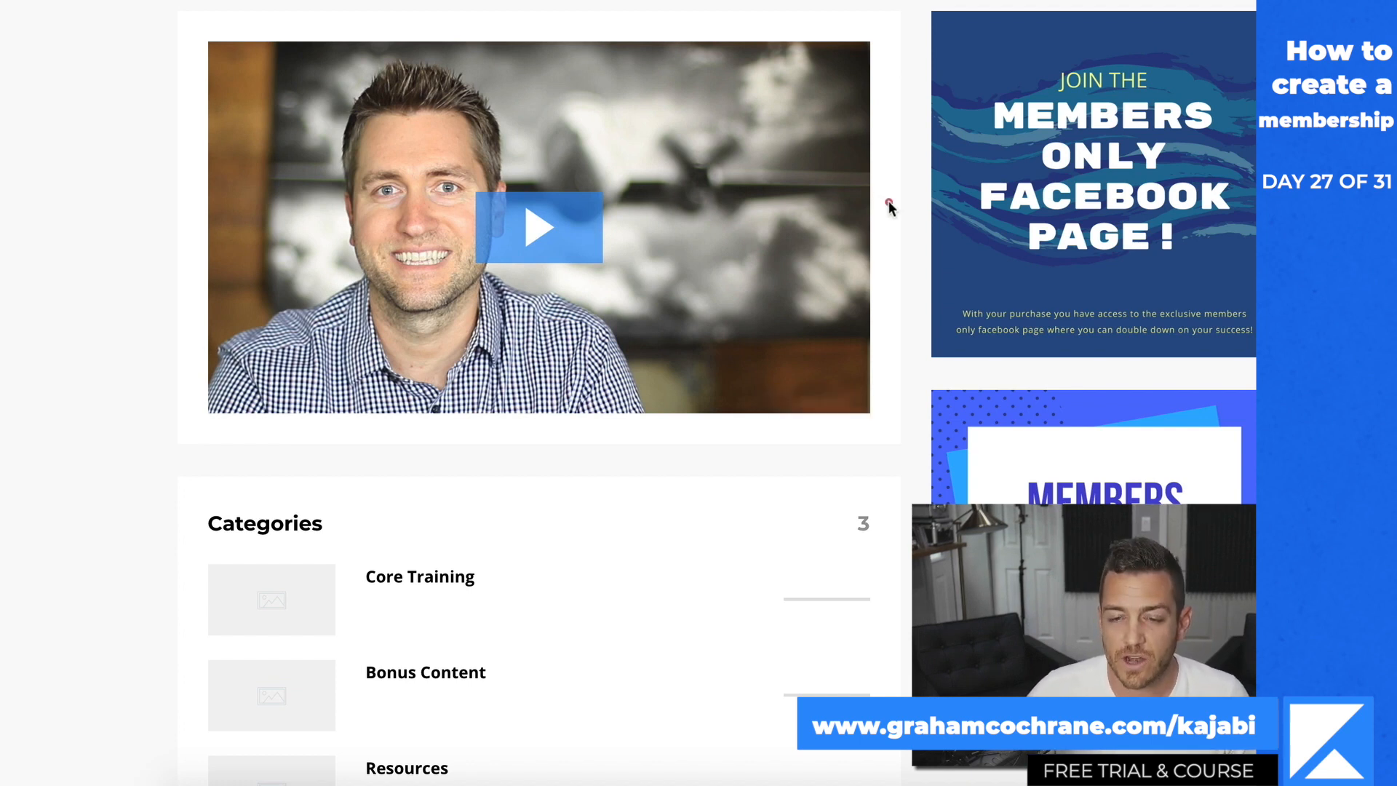
{"action": "left_click", "coordinate": [1052, 204]}
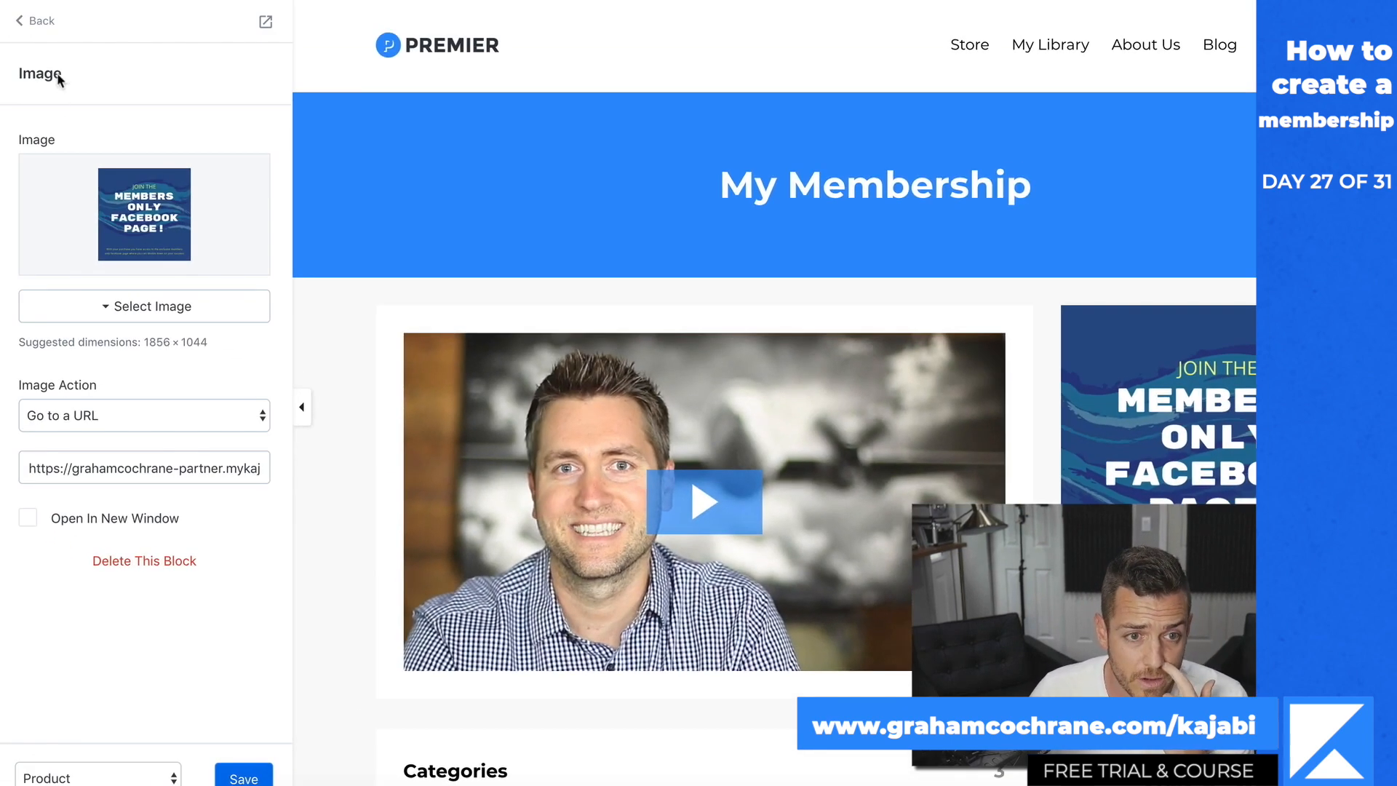
Leave the theme editor and open the My Community product's sidebar message for editing
{"action": "left_click", "coordinate": [40, 10]}
{"action": "left_click", "coordinate": [40, 24]}
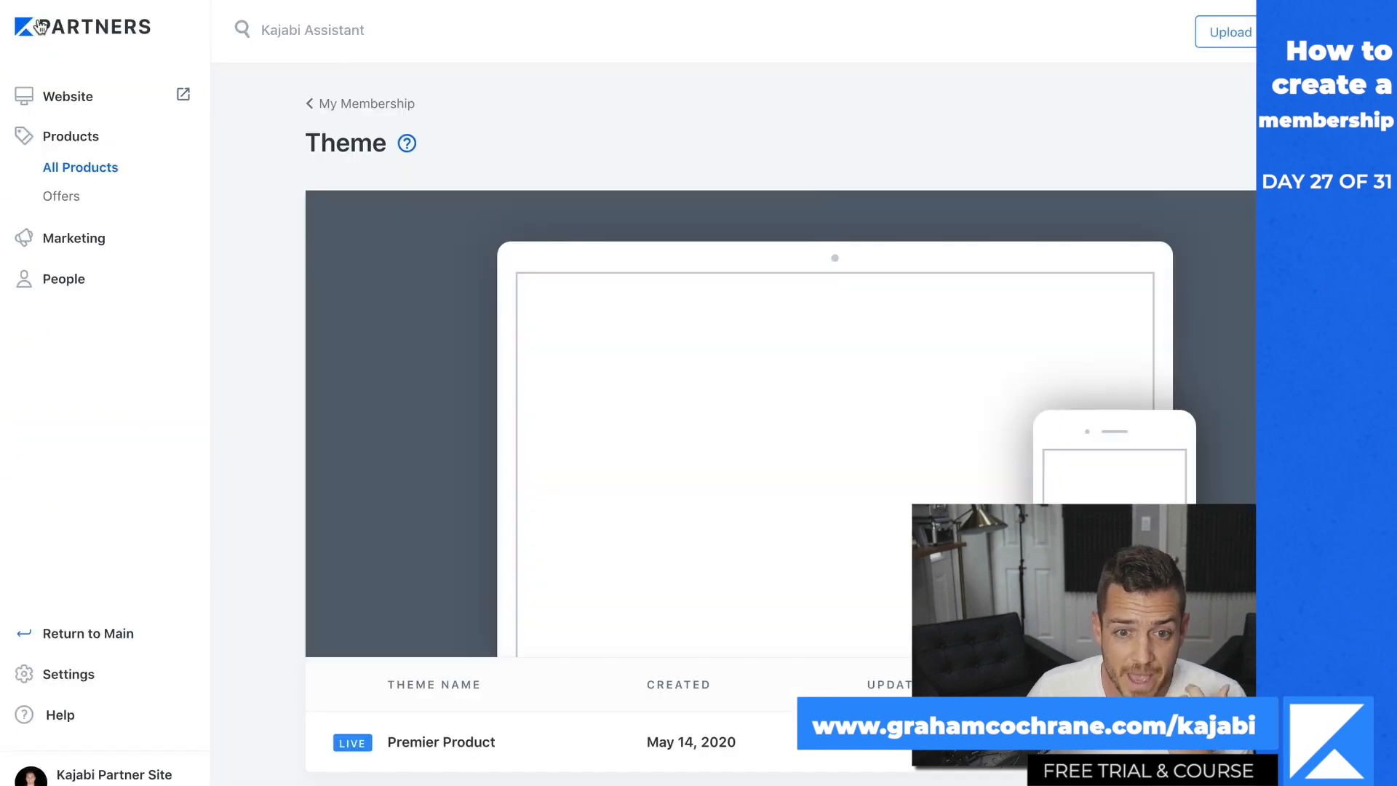
{"action": "left_click", "coordinate": [85, 165]}
{"action": "left_click", "coordinate": [1166, 314]}
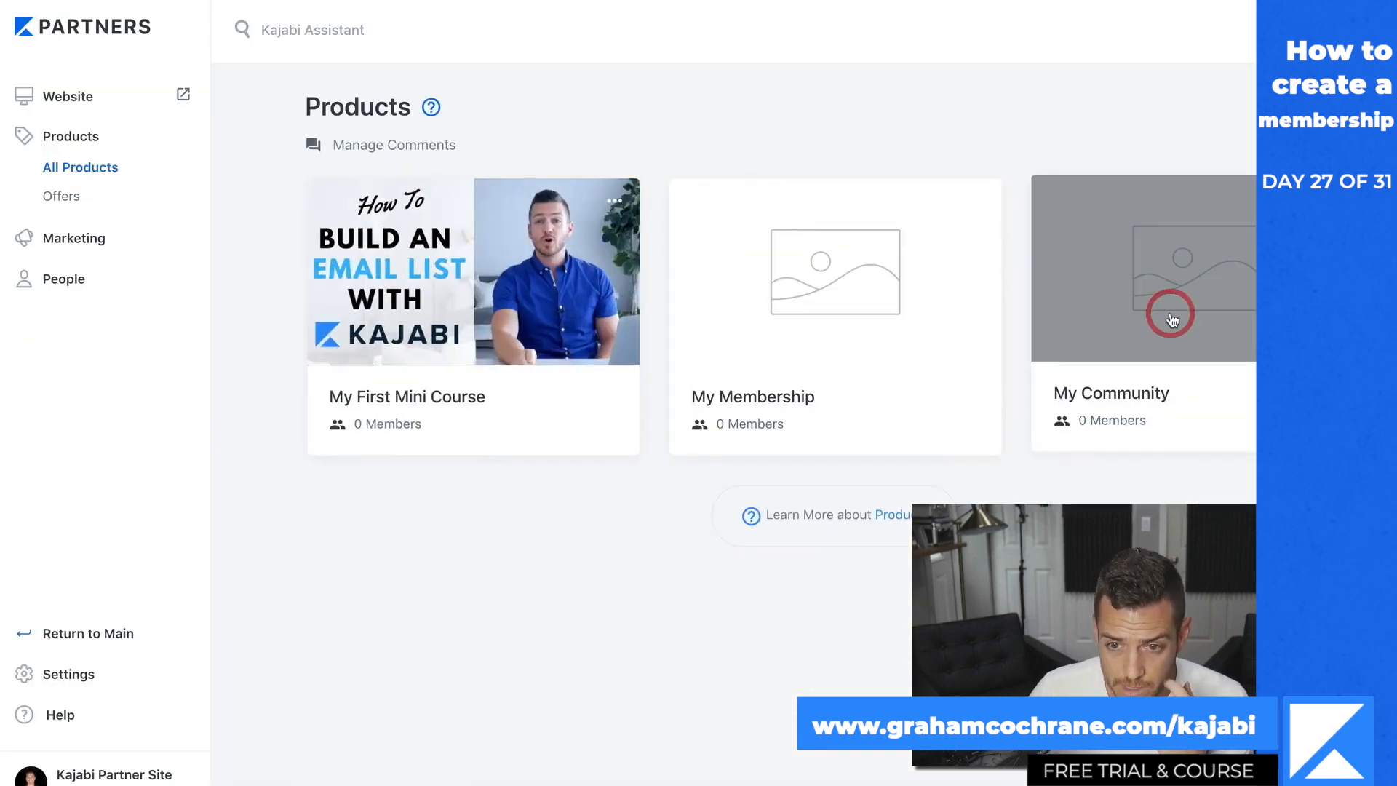
{"action": "left_click", "coordinate": [542, 182]}
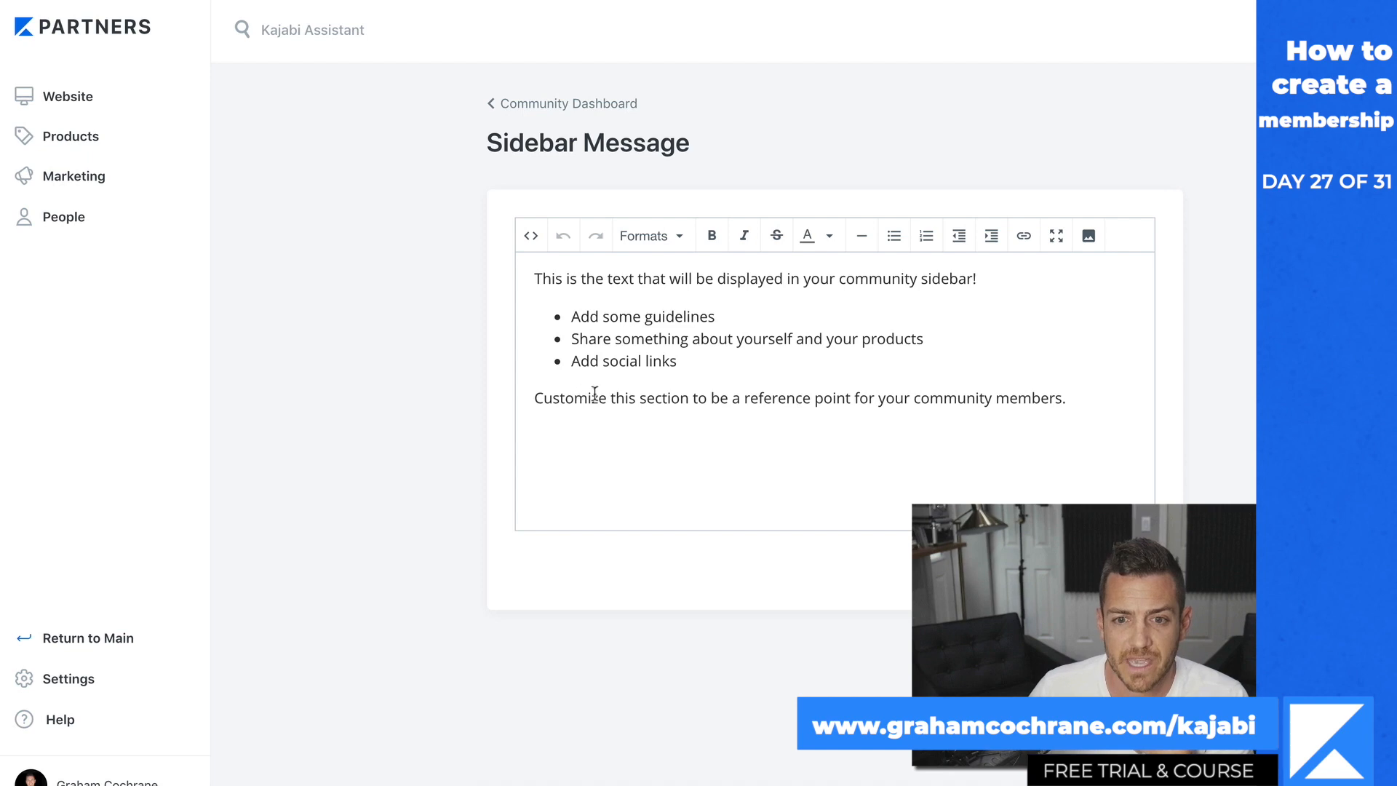
Replace the last paragraph of the sidebar message with "Jump back into the content!"
{"action": "double_click", "coordinate": [931, 398]}
{"action": "triple_click", "coordinate": [931, 397]}
{"action": "key", "text": "BackSpace"}
{"action": "type", "text": "Jump back into the content!"}
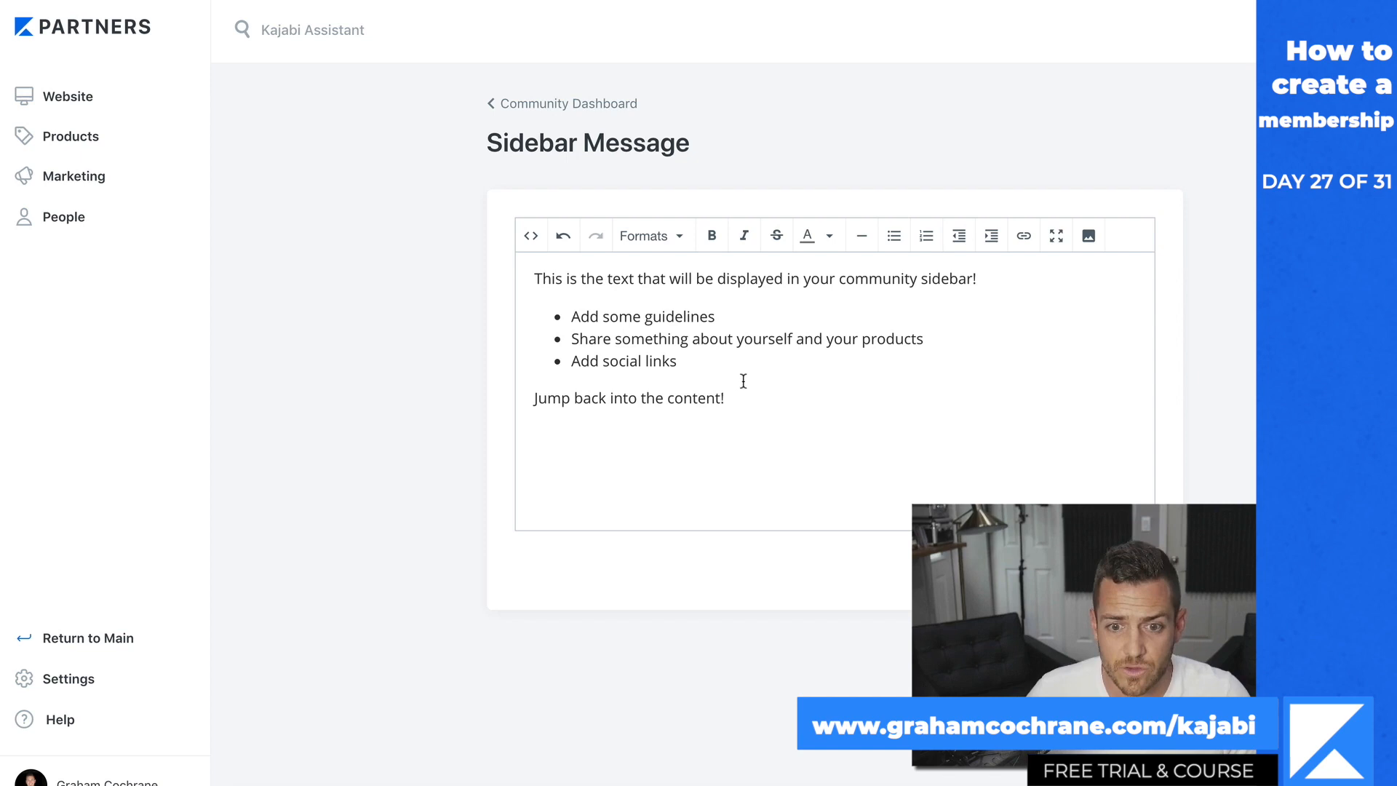
Link the "Jump back into the content!" text to the My Membership product page's URL, ending in /products/my-membership
{"action": "triple_click", "coordinate": [700, 397]}
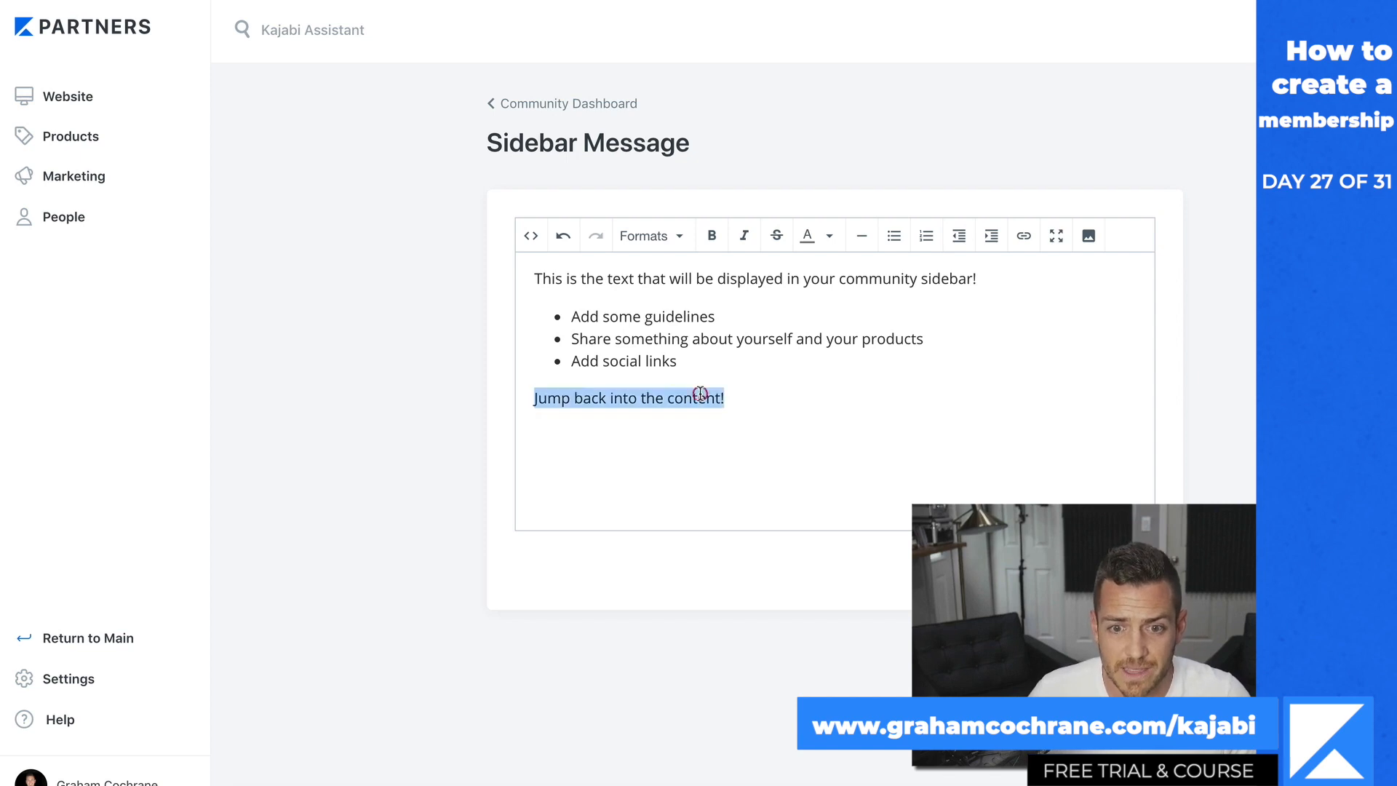
{"action": "left_click", "coordinate": [1019, 238]}
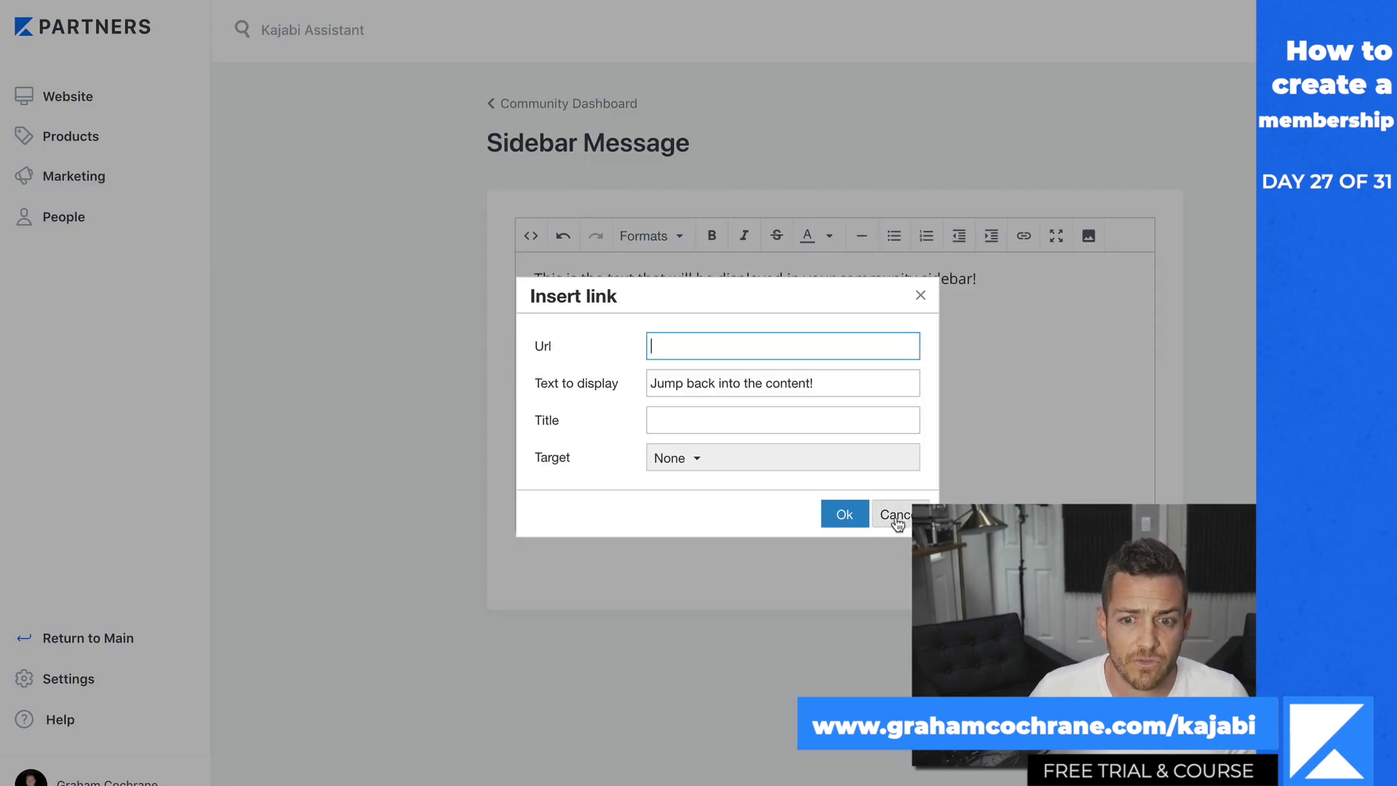
{"action": "left_click", "coordinate": [893, 515]}
{"action": "left_click", "coordinate": [73, 134]}
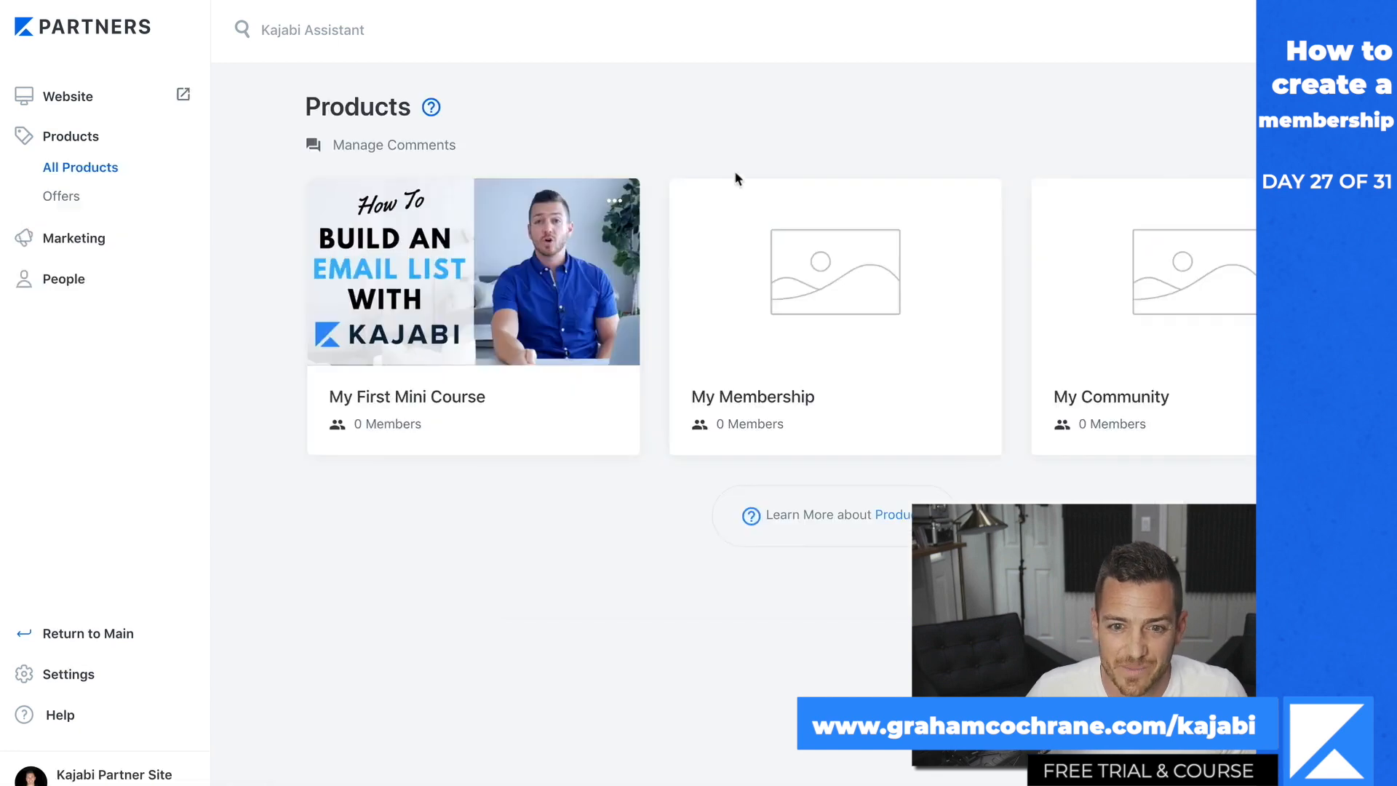
{"action": "left_click", "coordinate": [806, 287]}
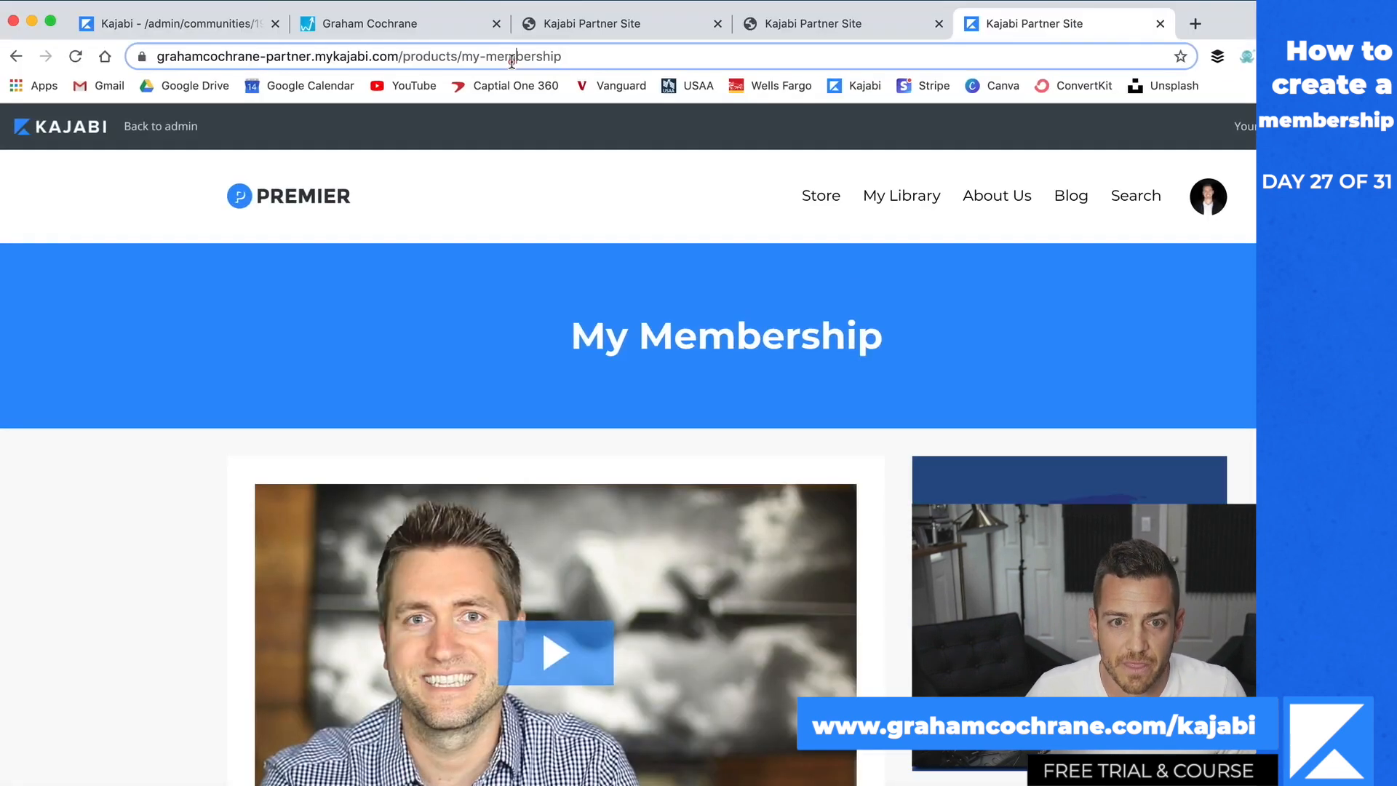
{"action": "left_click", "coordinate": [508, 56]}
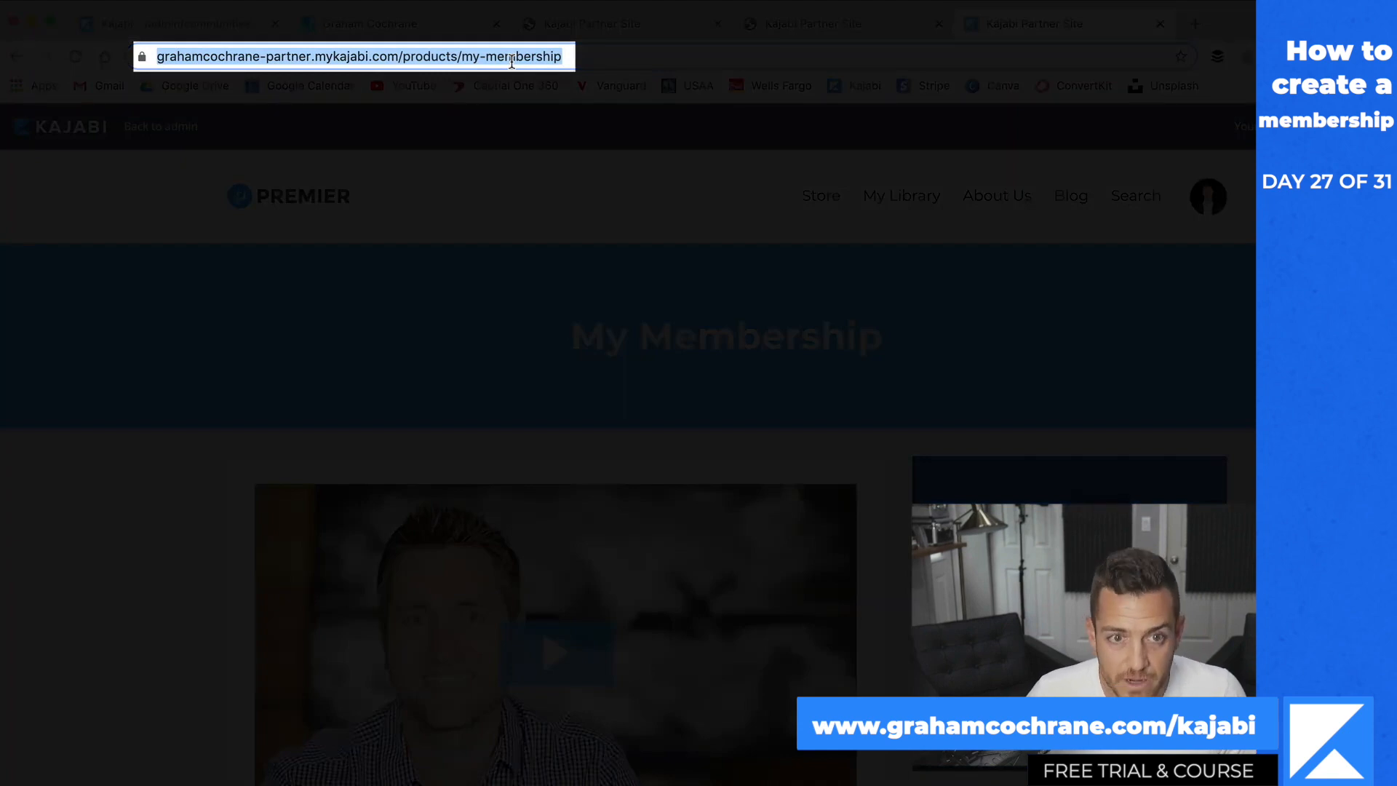
{"action": "left_click", "coordinate": [195, 28]}
{"action": "left_click", "coordinate": [1023, 340]}
{"action": "type", "text": "https://kajabi-partner.mykajabi.com/products/my-membership"}
{"action": "left_click", "coordinate": [842, 619]}
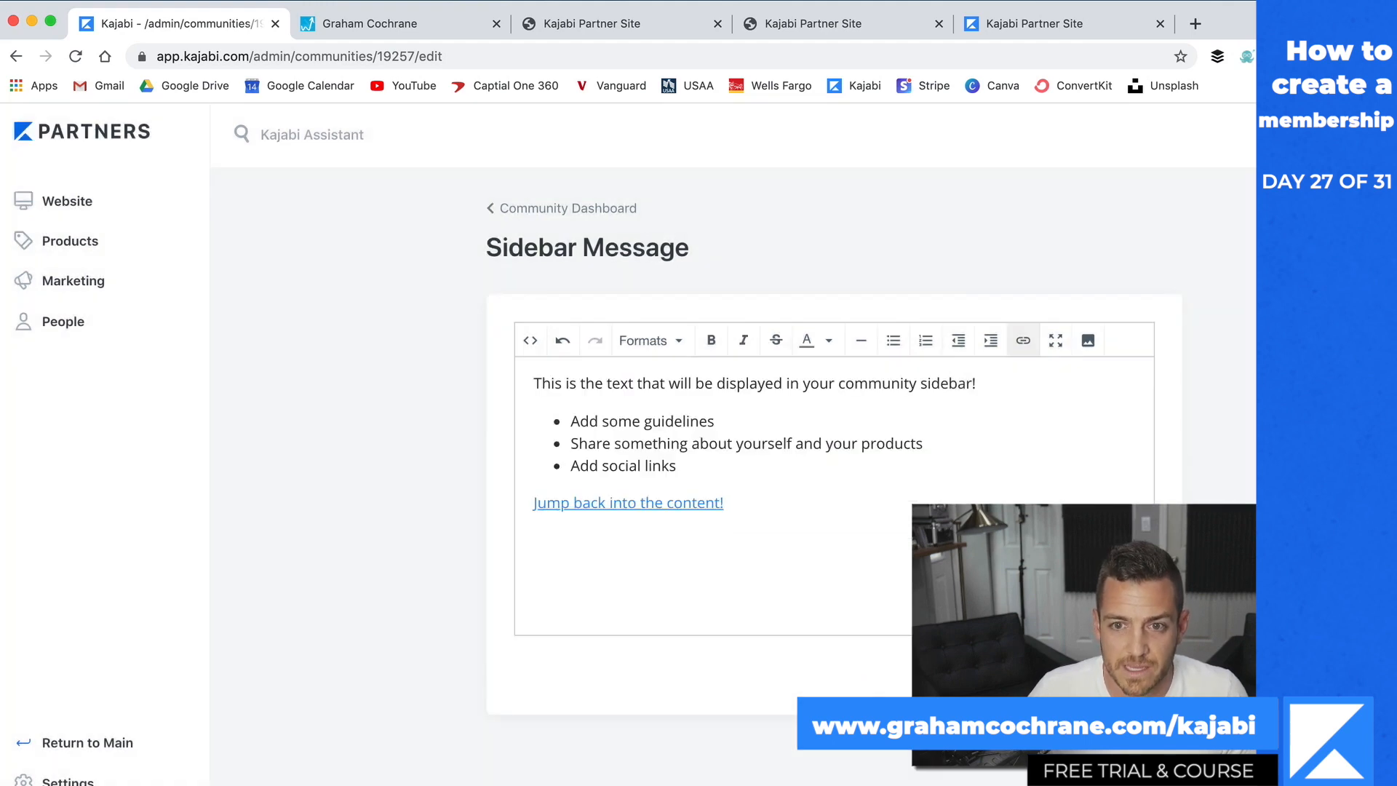
Reload the live My Community feed and test the "Jump back into the content!" sidebar link
{"action": "left_click", "coordinate": [844, 33]}
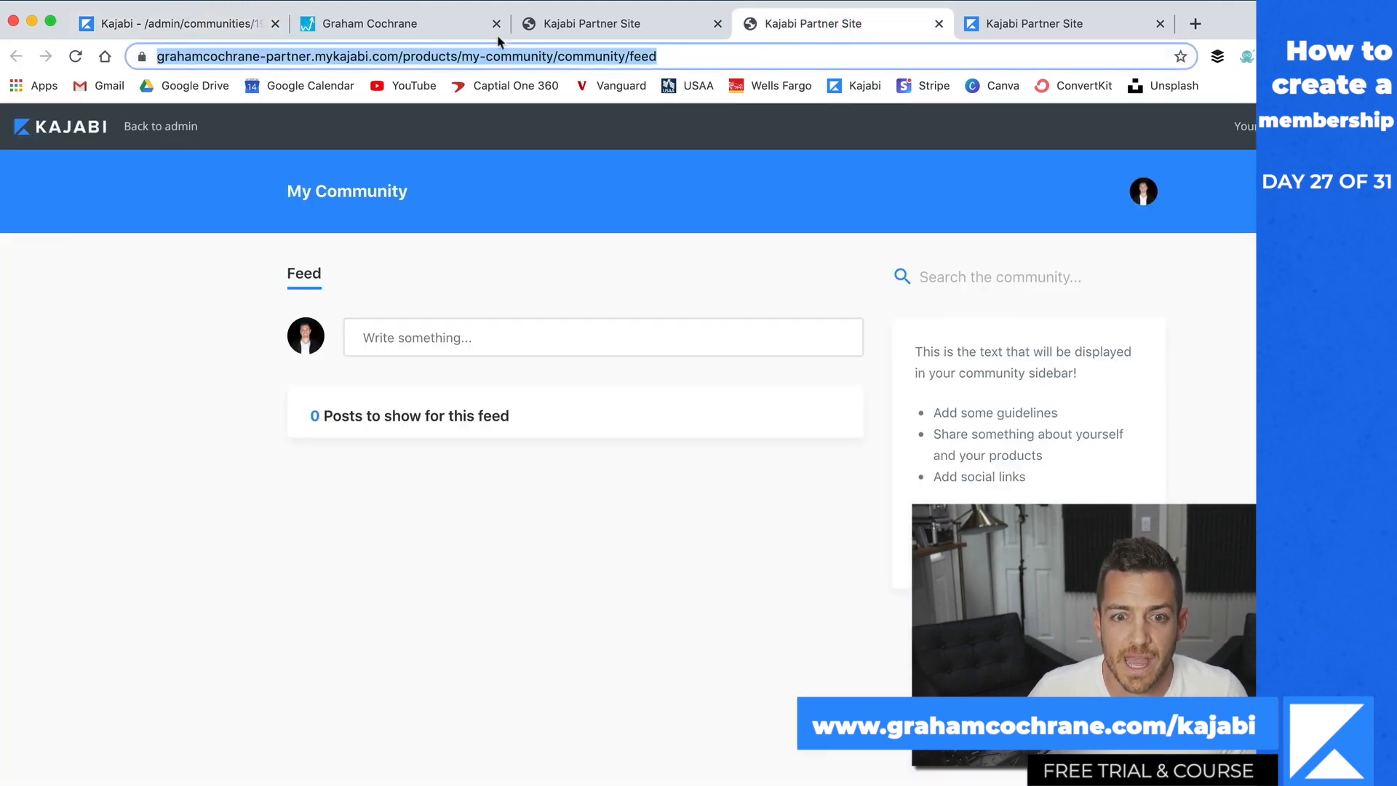
{"action": "left_click", "coordinate": [75, 56]}
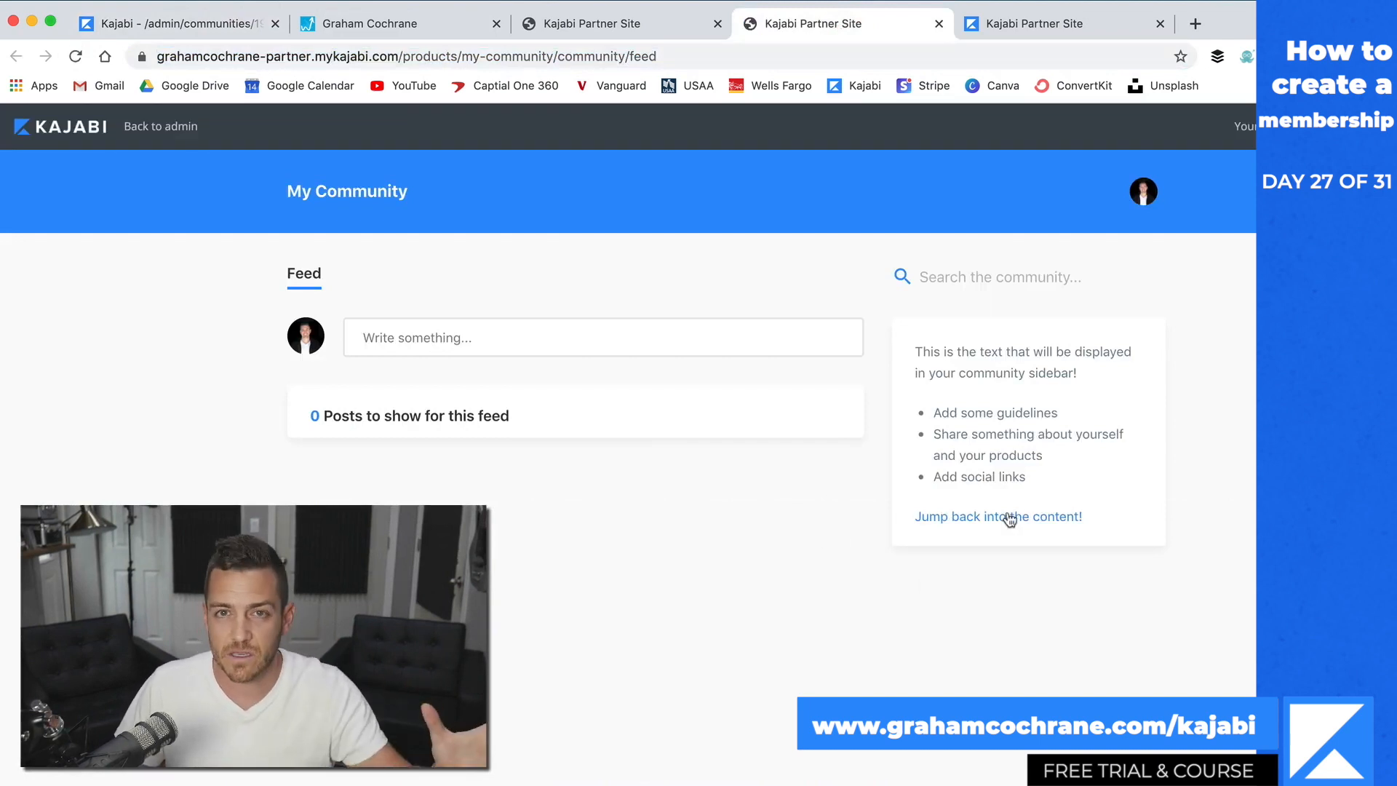
{"action": "left_click", "coordinate": [1008, 516]}
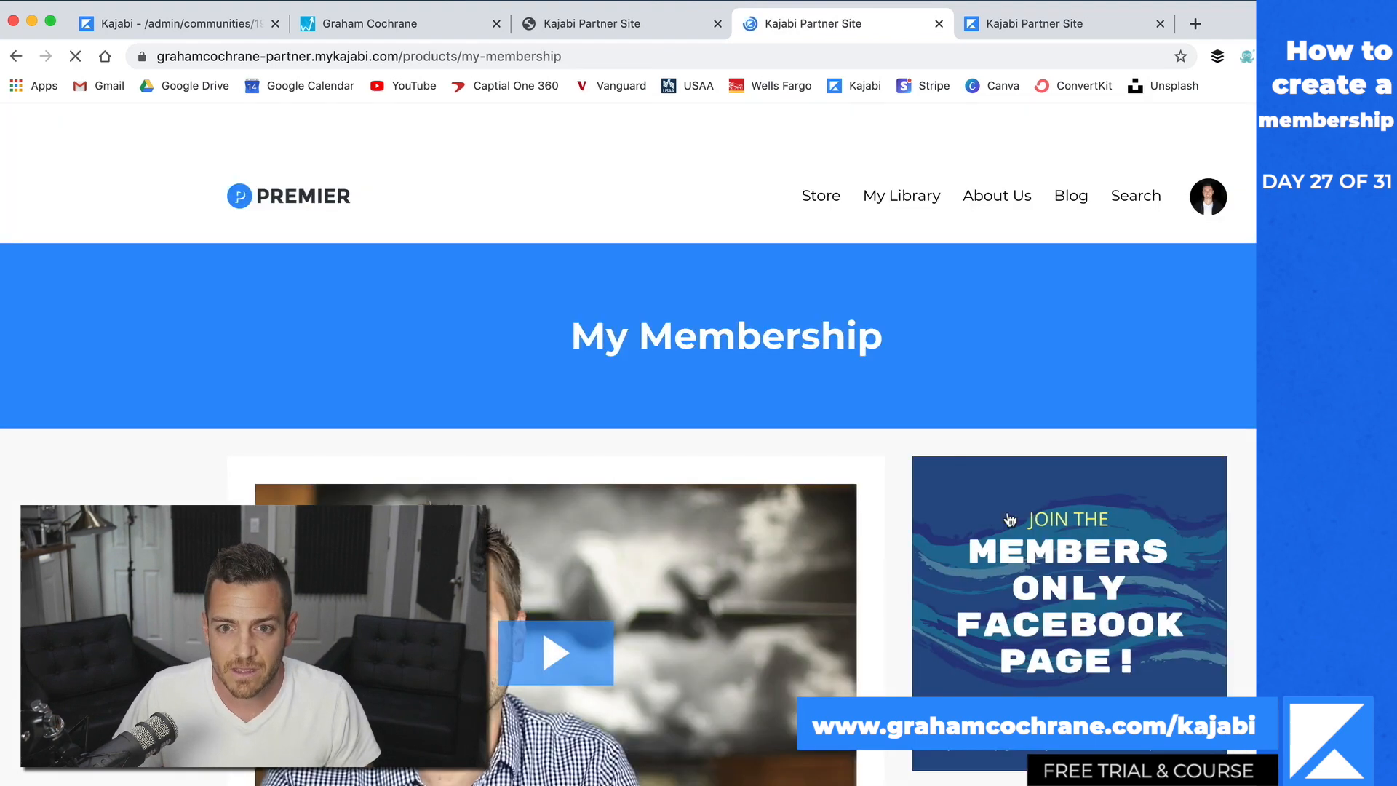